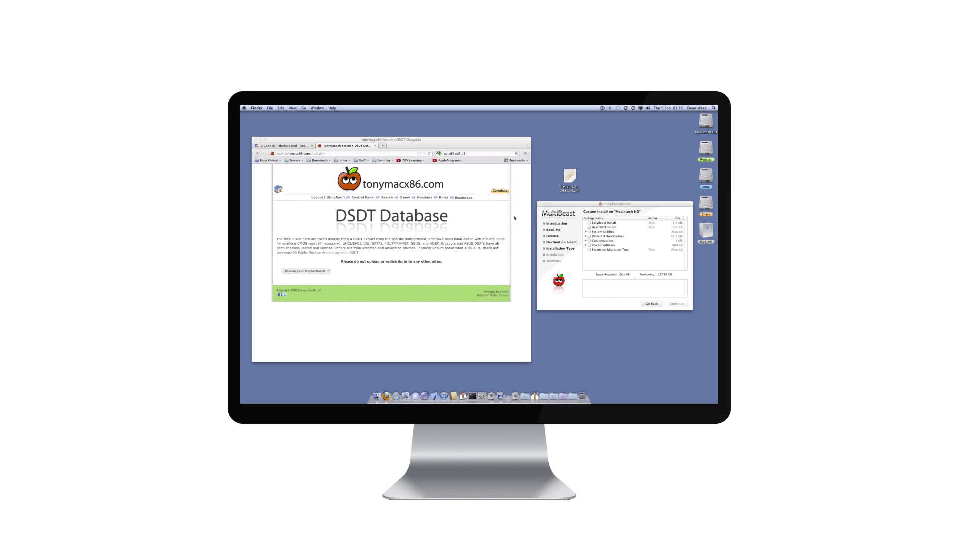
- Bring the MultiBeast Custom Install list for Macintosh HD to the front
click(566, 206)
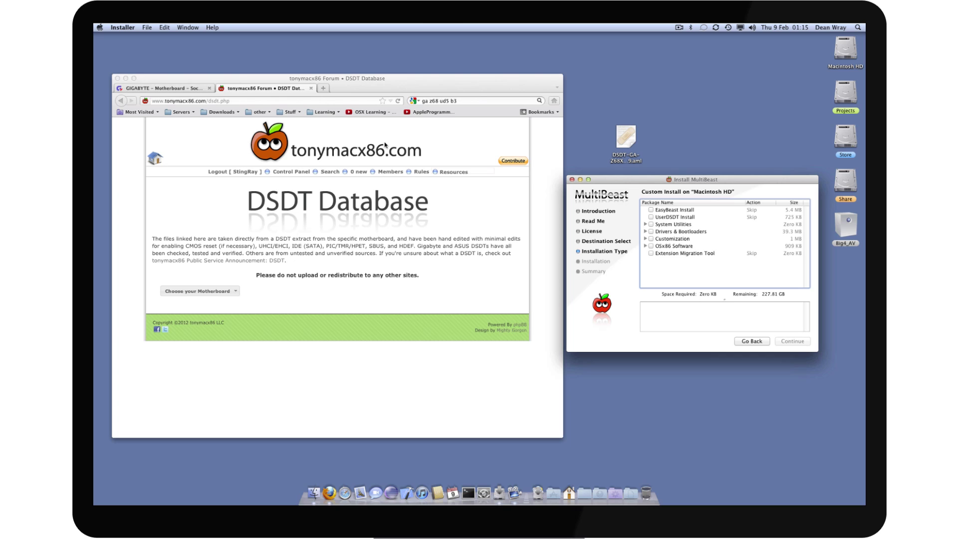
- Browse the DSDT Database's Gigabyte boards, then switch to the GA-Z68X-UD5-B3 product page
click(242, 306)
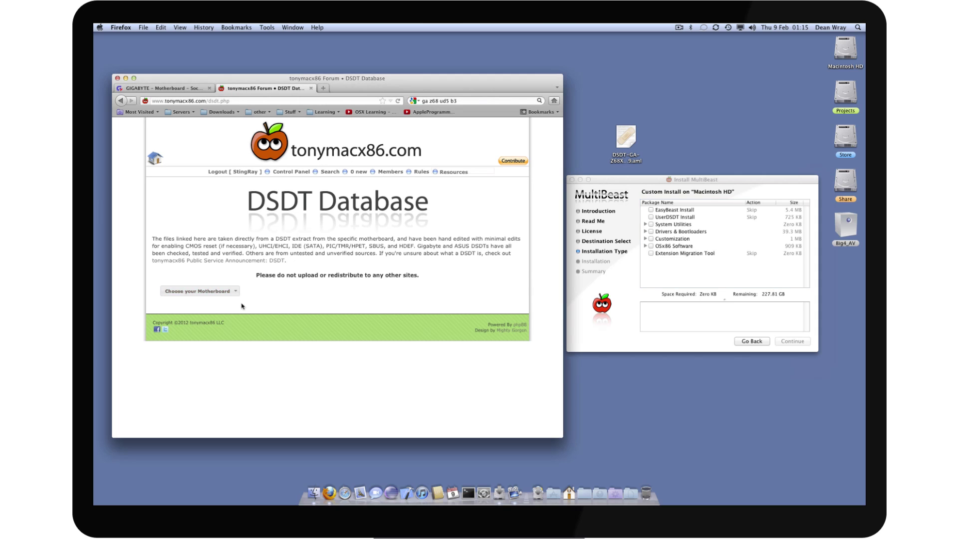
click(232, 291)
mouse_move(218, 333)
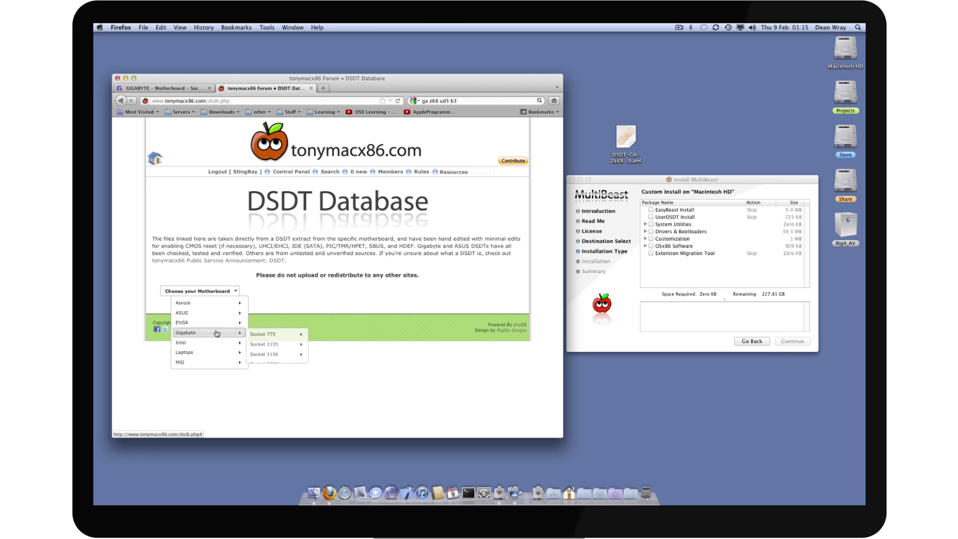
mouse_move(284, 365)
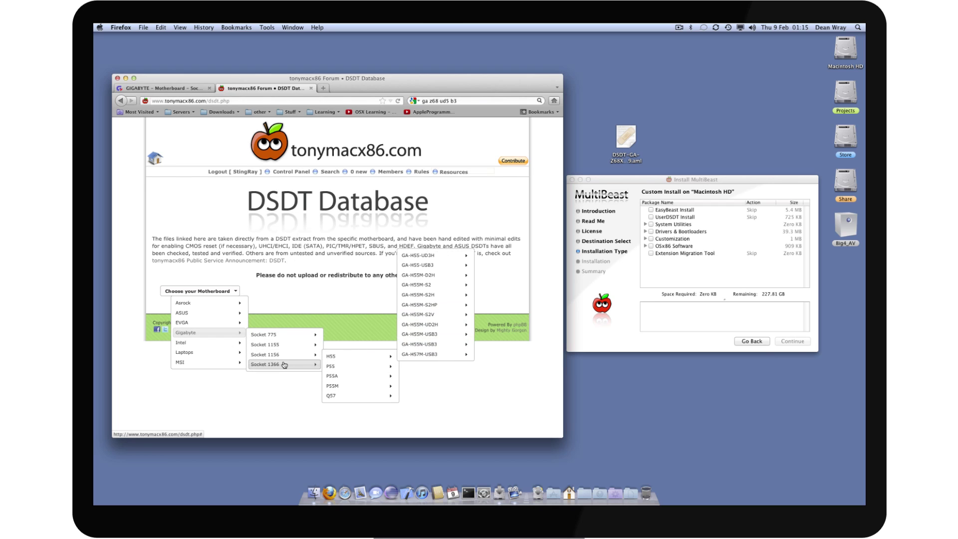
mouse_move(287, 345)
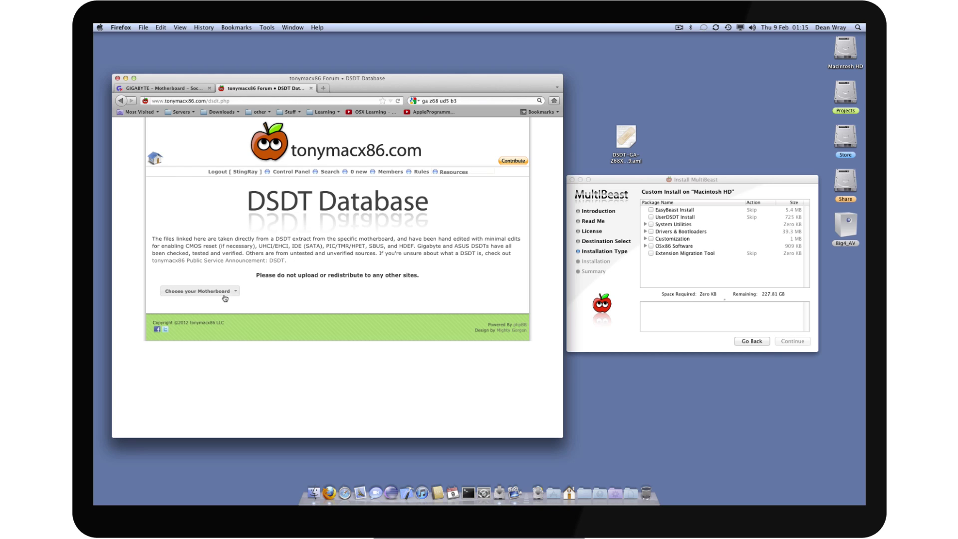
mouse_move(225, 295)
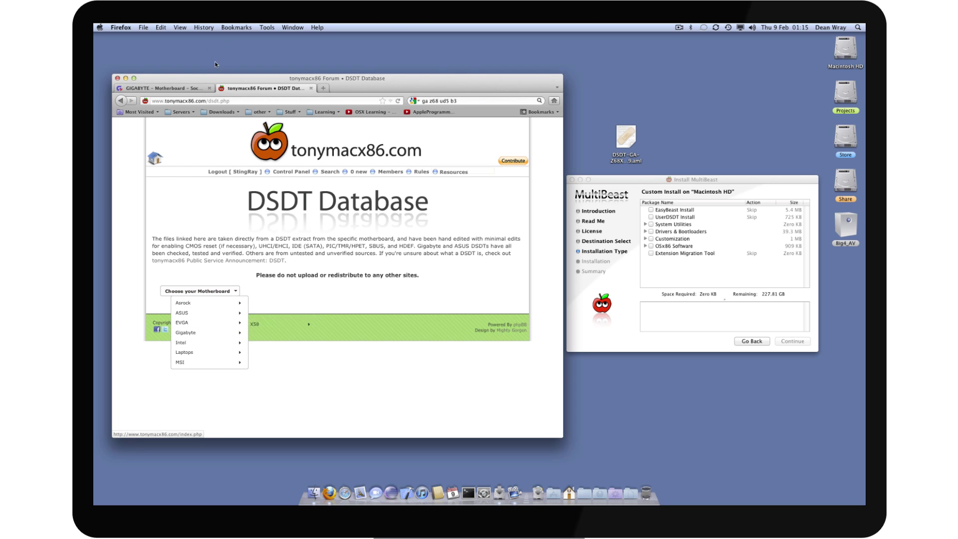
click(165, 88)
scroll(406, 256, up, 5)
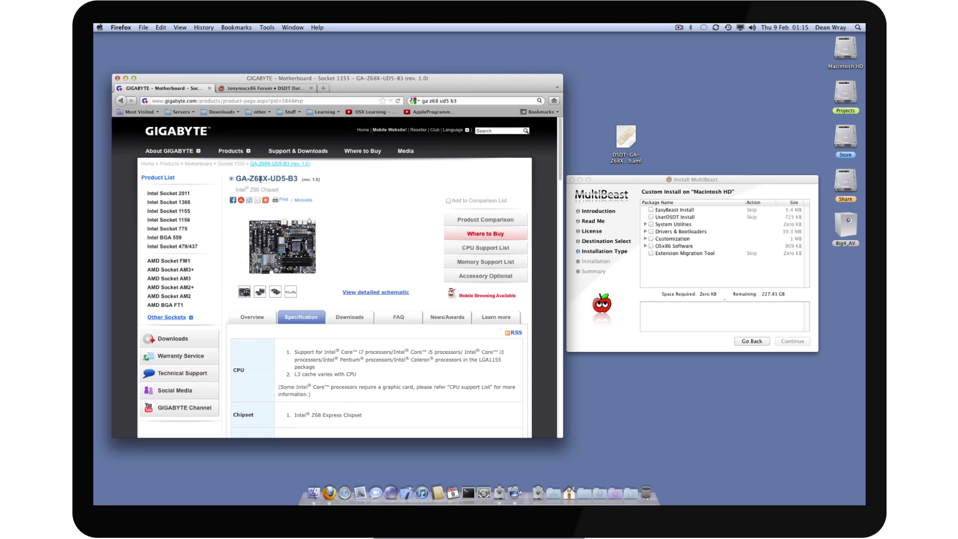
scroll(349, 275, down, 10)
scroll(362, 374, up, 4)
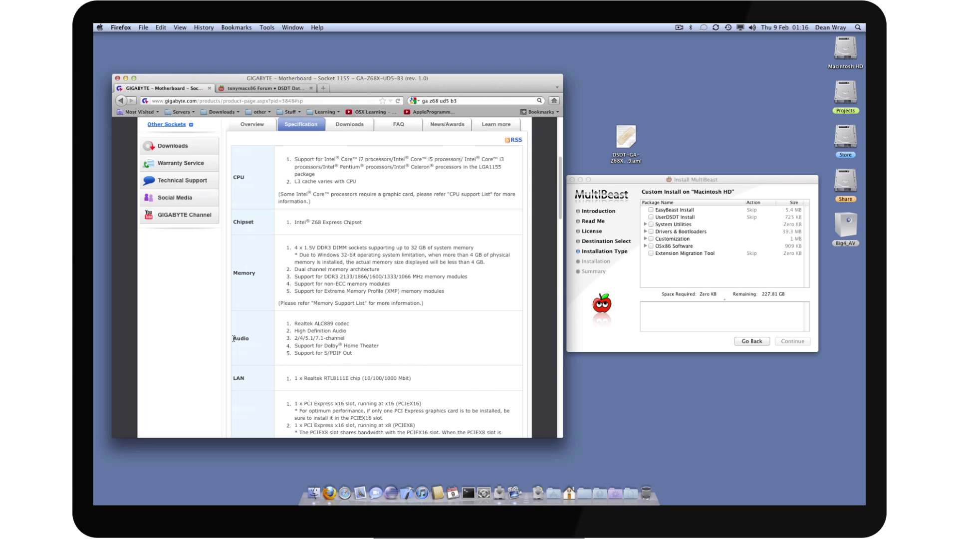
drag(234, 339, 352, 326)
drag(305, 380, 358, 380)
click(347, 378)
double_click(334, 379)
double_click(325, 324)
scroll(377, 345, down, 8)
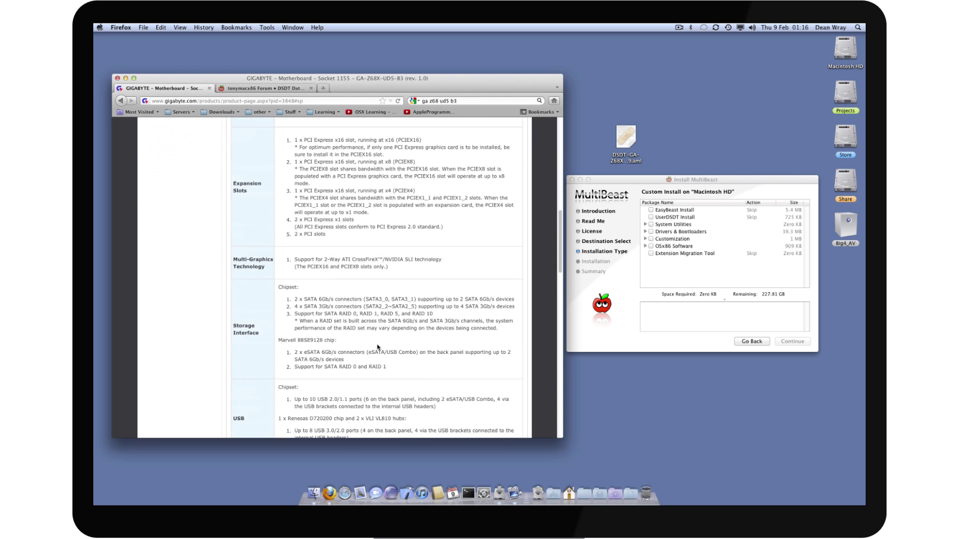
scroll(381, 343, up, 6)
scroll(381, 343, down, 2)
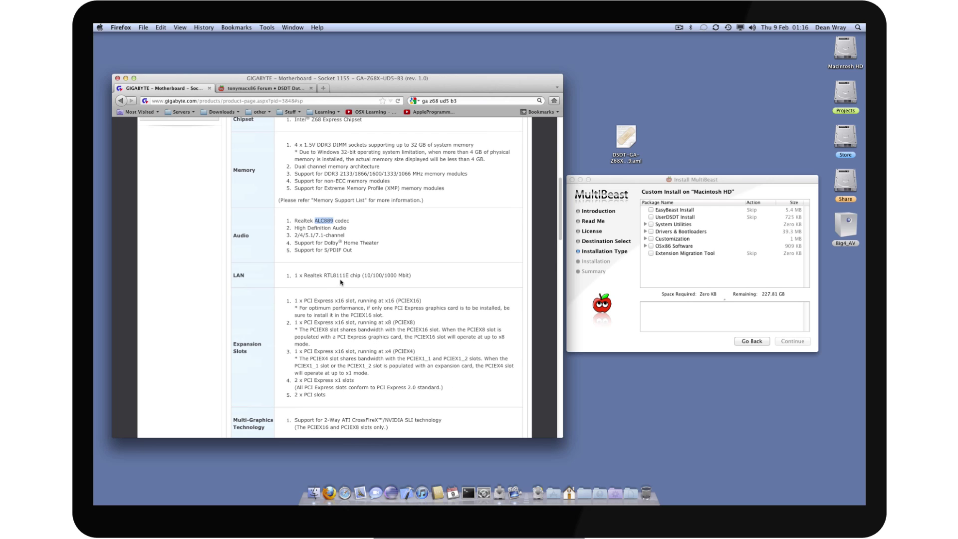
scroll(372, 271, down, 3)
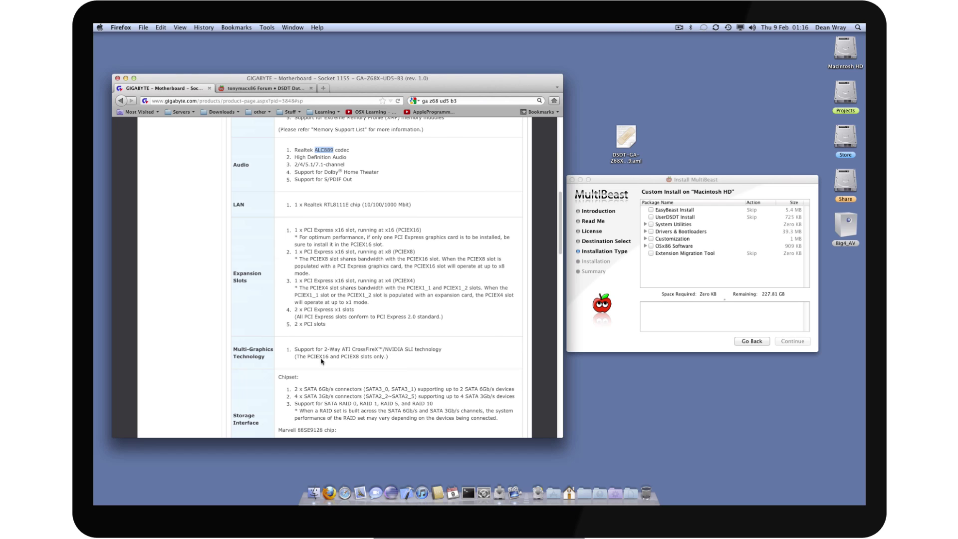
scroll(348, 356, down, 3)
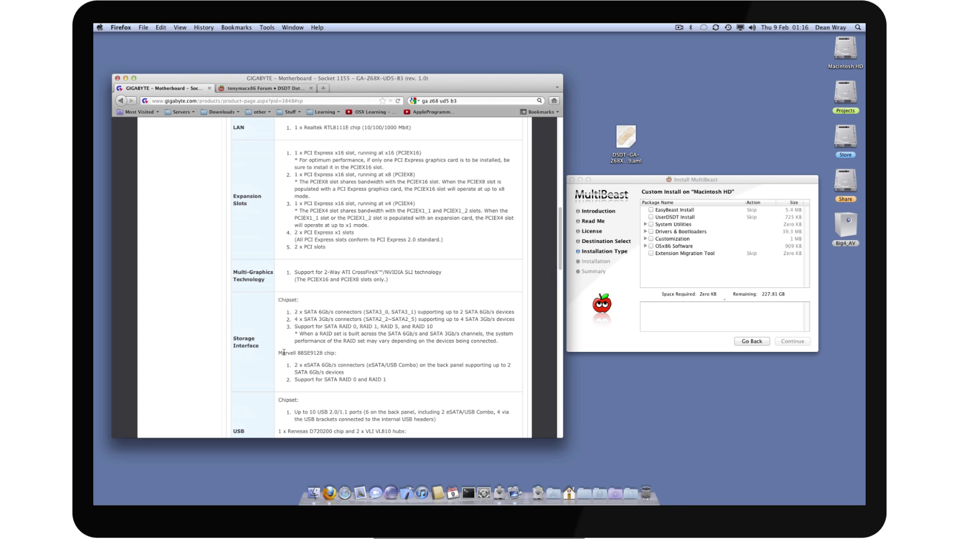
drag(279, 353, 325, 355)
scroll(367, 367, up, 10)
scroll(373, 354, down, 3)
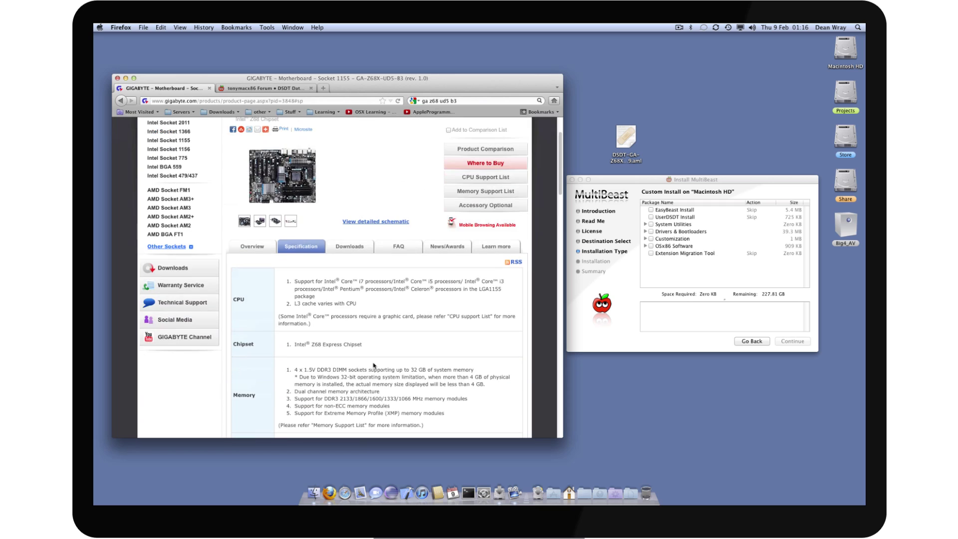
scroll(405, 387, down, 1)
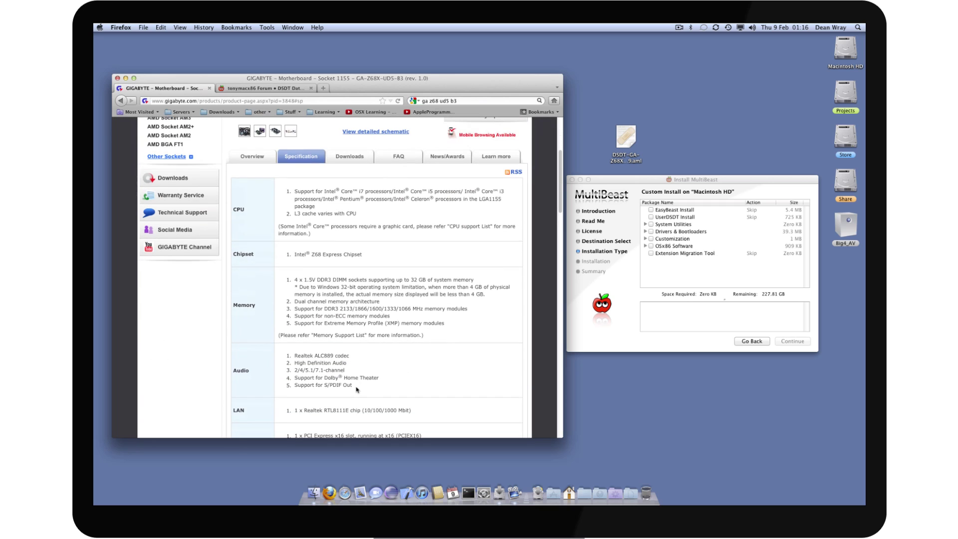
- Navigate the DSDT Database to Gigabyte > Socket 1155 > Z68 > GA-Z68X-UD5-B3 and its F9 DSDT
click(293, 90)
mouse_move(210, 336)
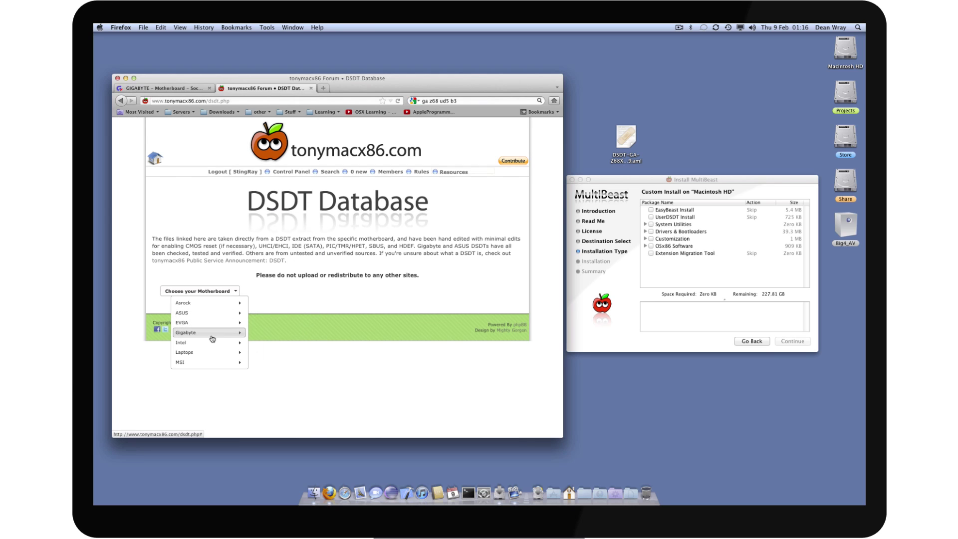
mouse_move(295, 350)
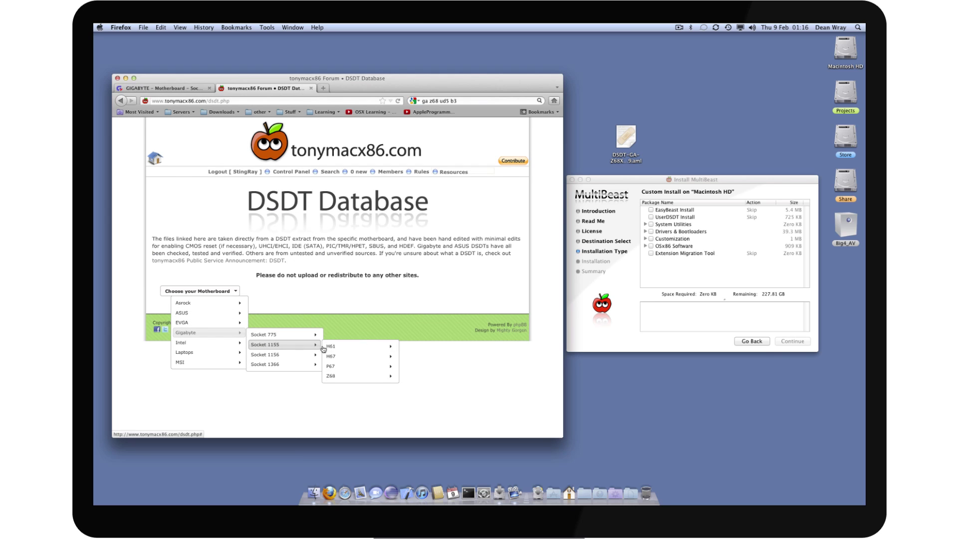
mouse_move(352, 376)
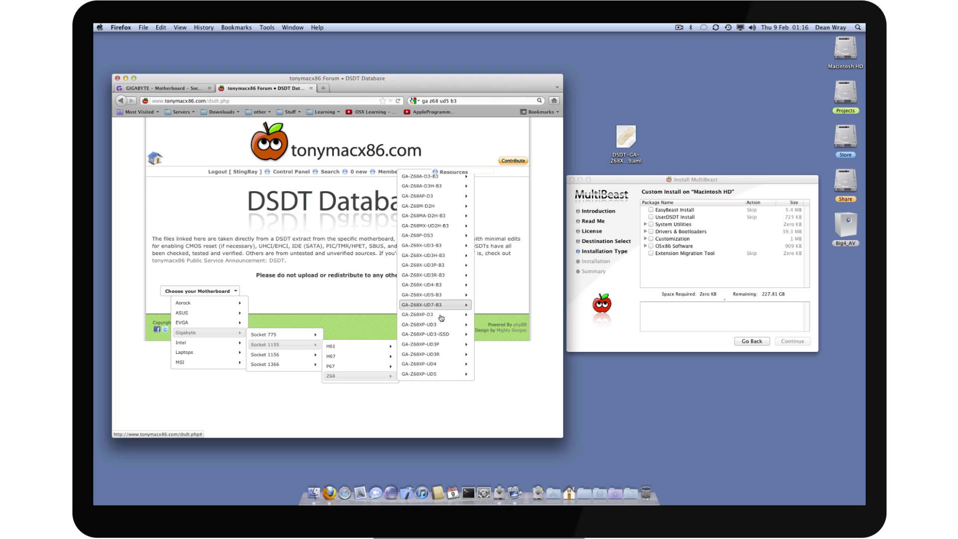
mouse_move(438, 279)
mouse_move(444, 296)
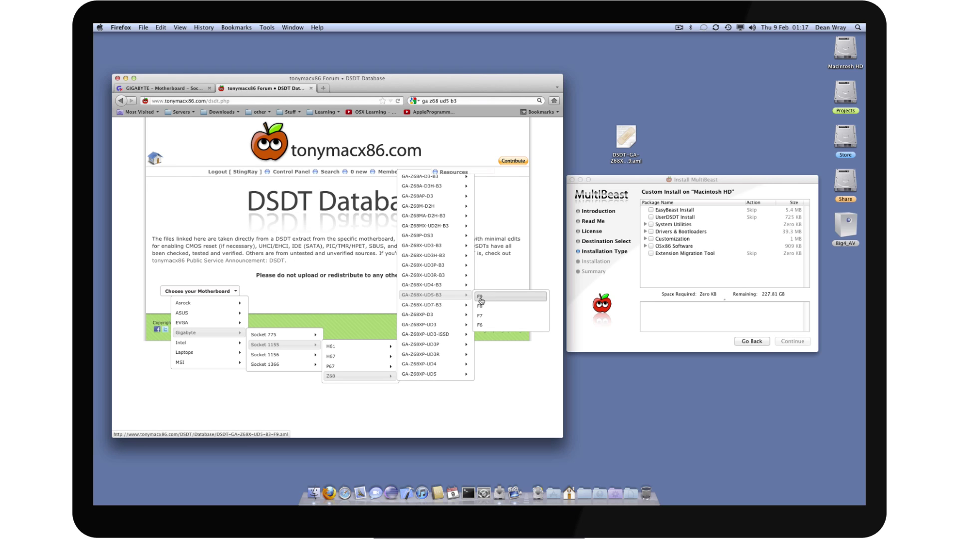
- Get the F9 DSDT, then list only BIOS downloads on the Gigabyte downloads page
click(481, 299)
key(ctrl+Tab)
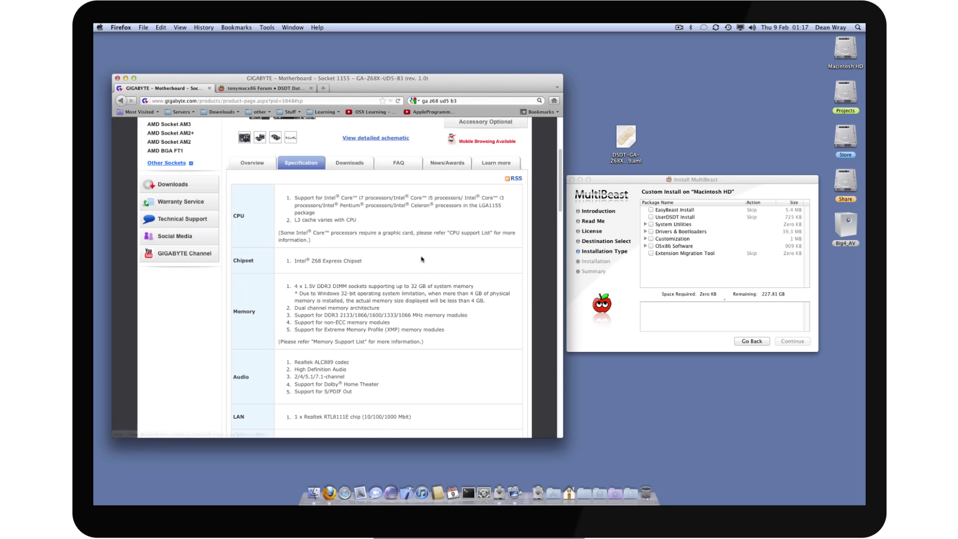
click(352, 164)
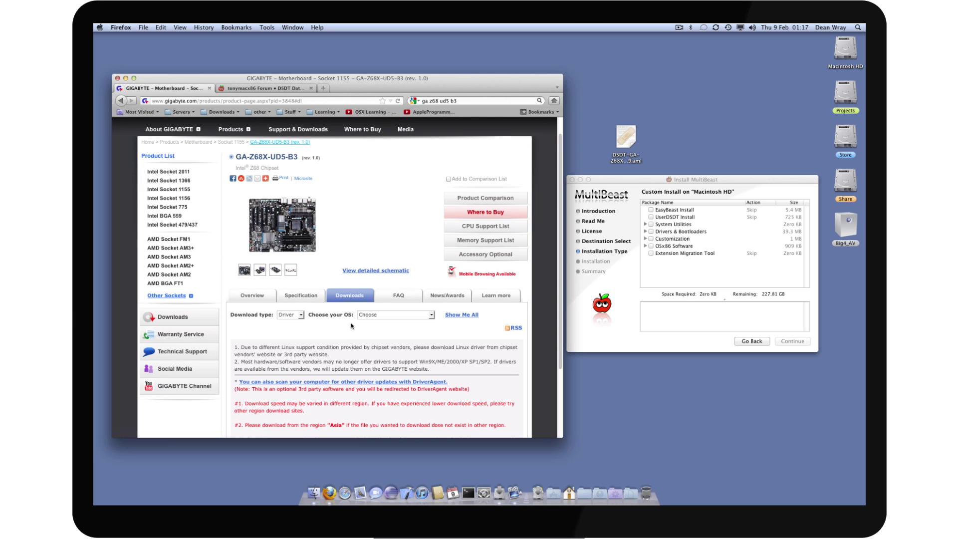
click(299, 314)
click(308, 331)
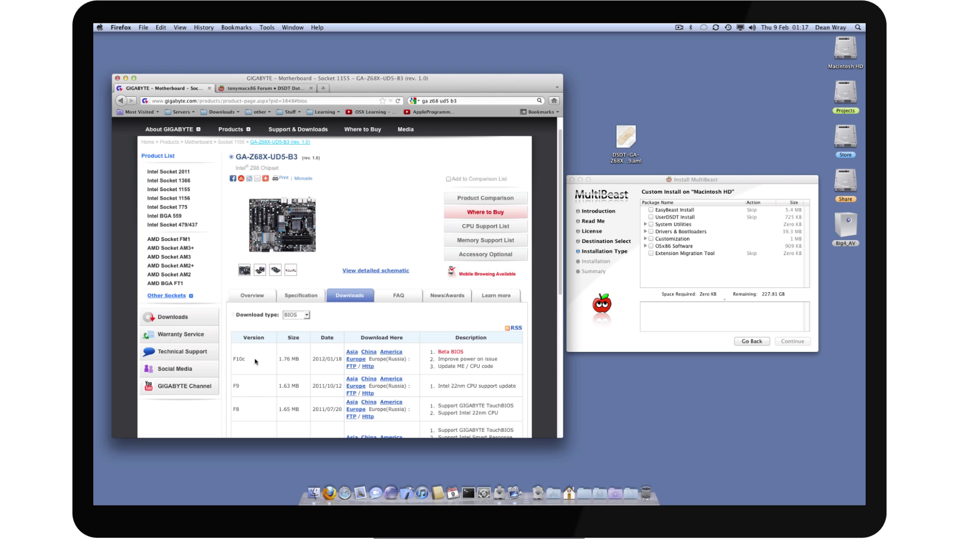
- Compare the listed BIOS versions F10c, F9 and F8 with the downloaded DSDT file
drag(232, 358, 250, 358)
scroll(325, 370, down, 3)
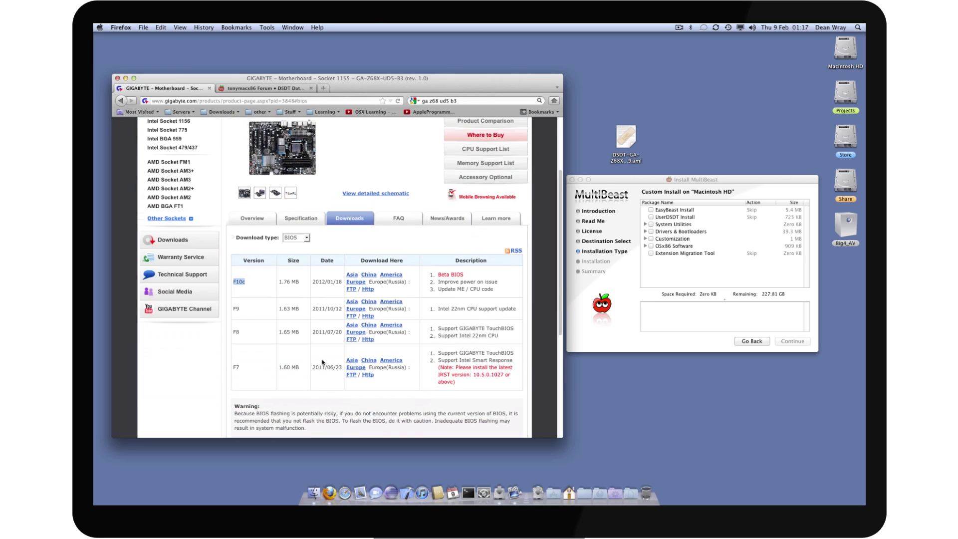
click(247, 333)
drag(244, 312, 234, 308)
click(630, 165)
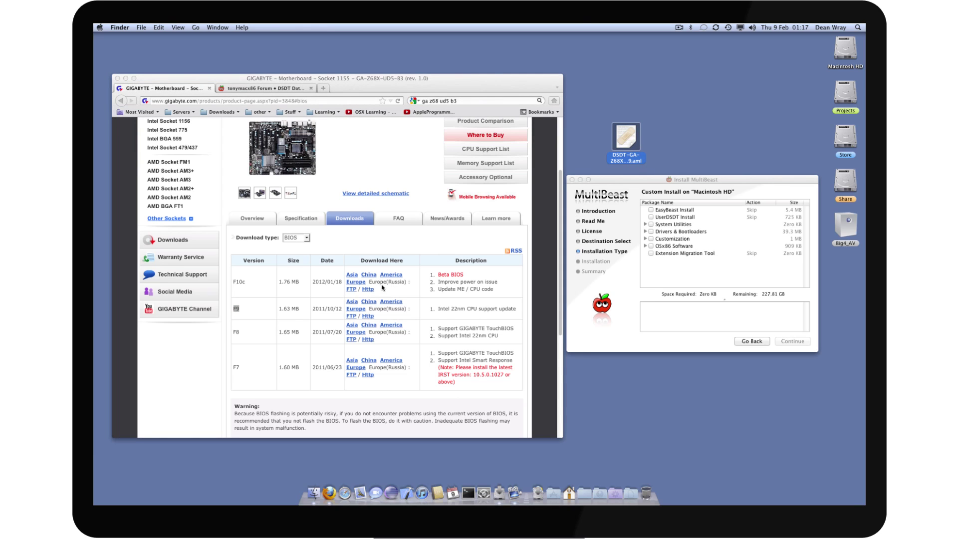
click(379, 79)
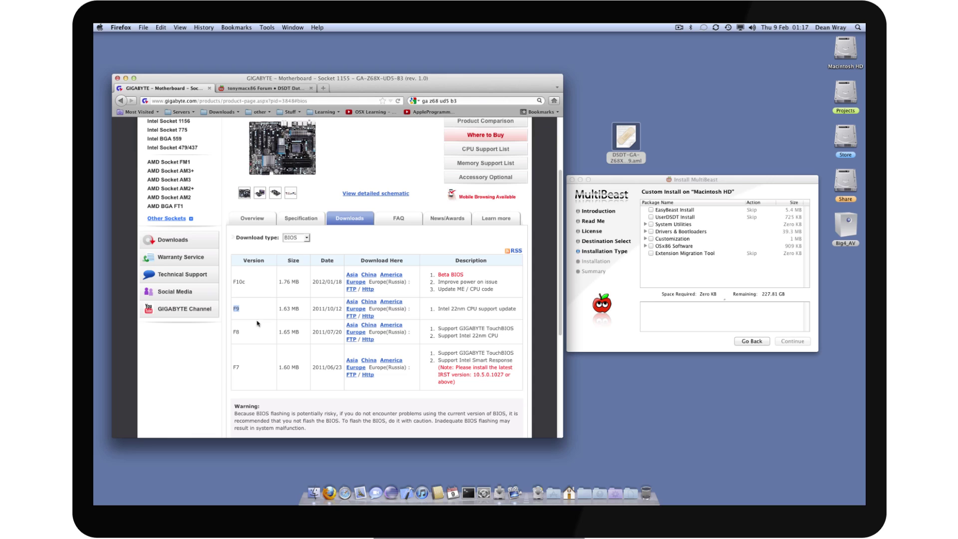
drag(245, 335, 232, 333)
click(236, 310)
- Close the DSDT Database page, reposition the desktop DSDT file, and return to MultiBeast
click(277, 89)
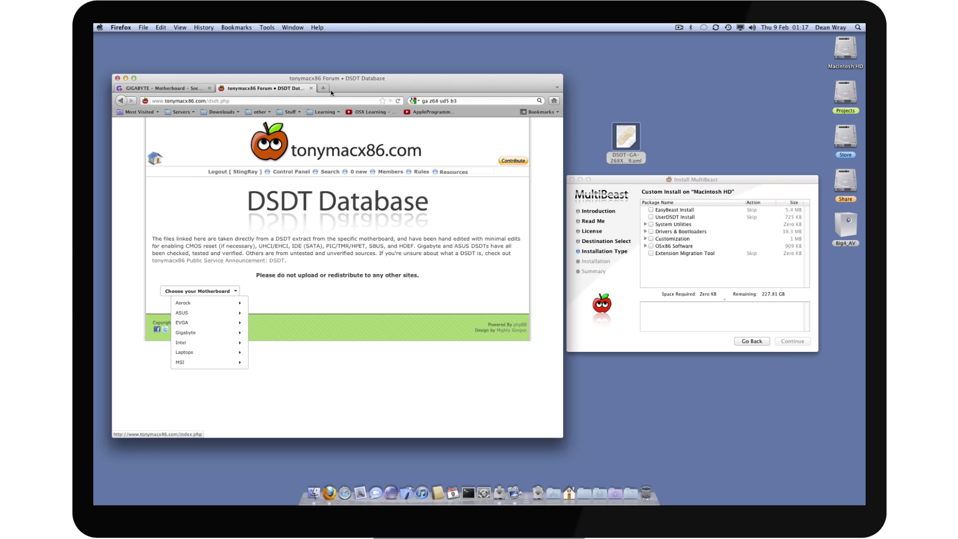
click(311, 88)
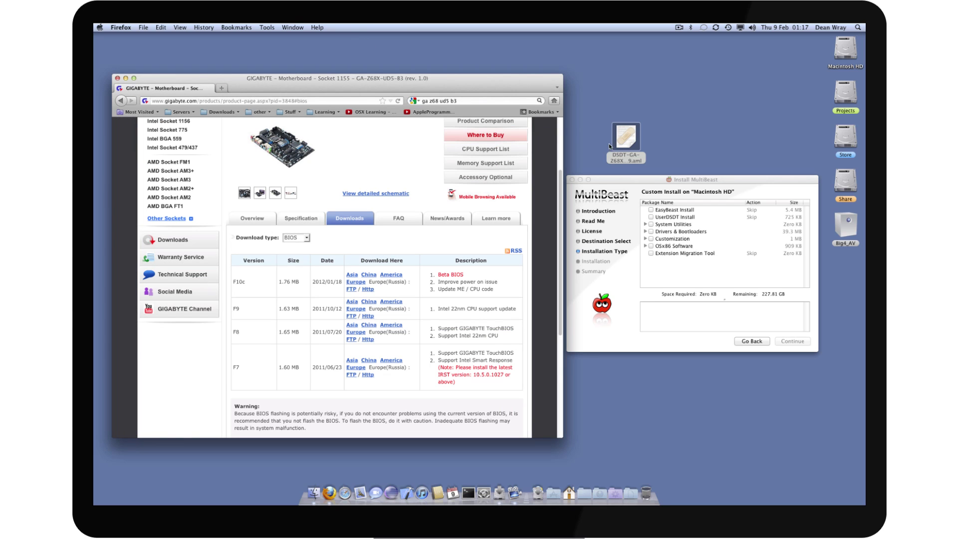
drag(610, 146, 629, 141)
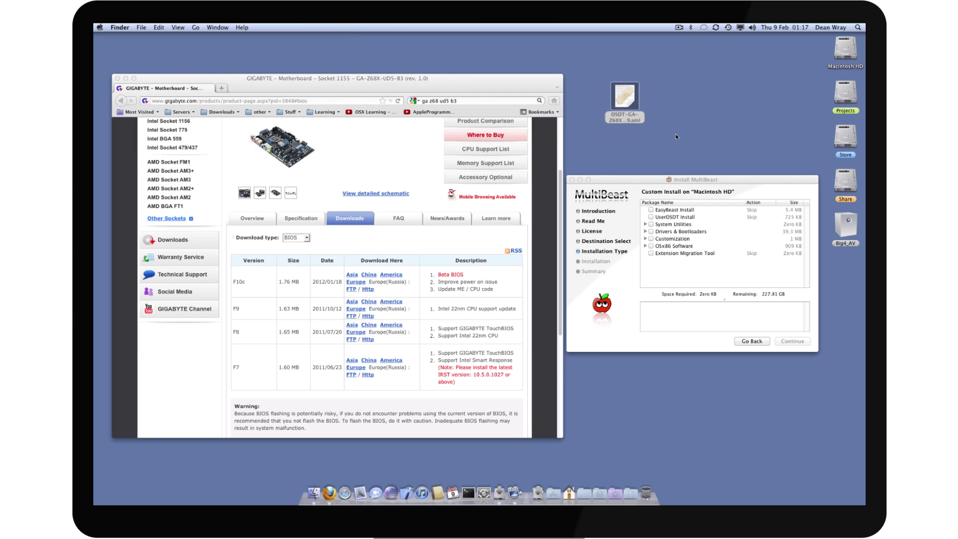
click(651, 184)
- Make the installer window taller with a larger description pane, then view UserDSDT Install's description
drag(657, 182, 631, 155)
click(652, 203)
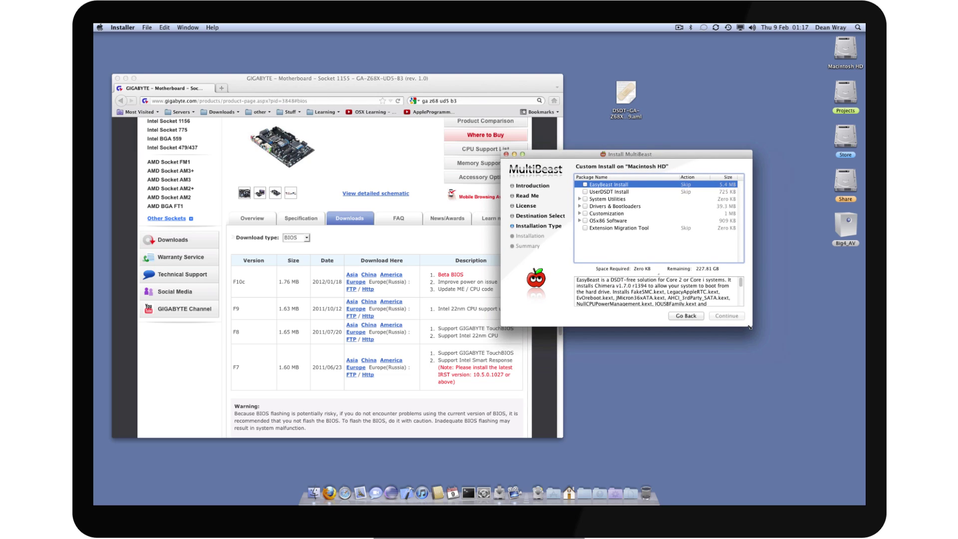
drag(749, 327, 751, 385)
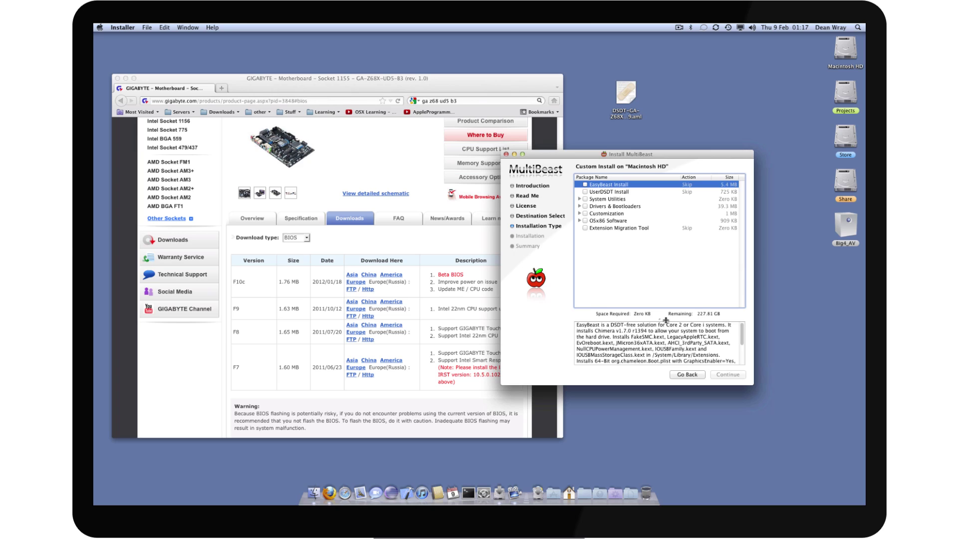
drag(666, 320, 666, 292)
click(627, 97)
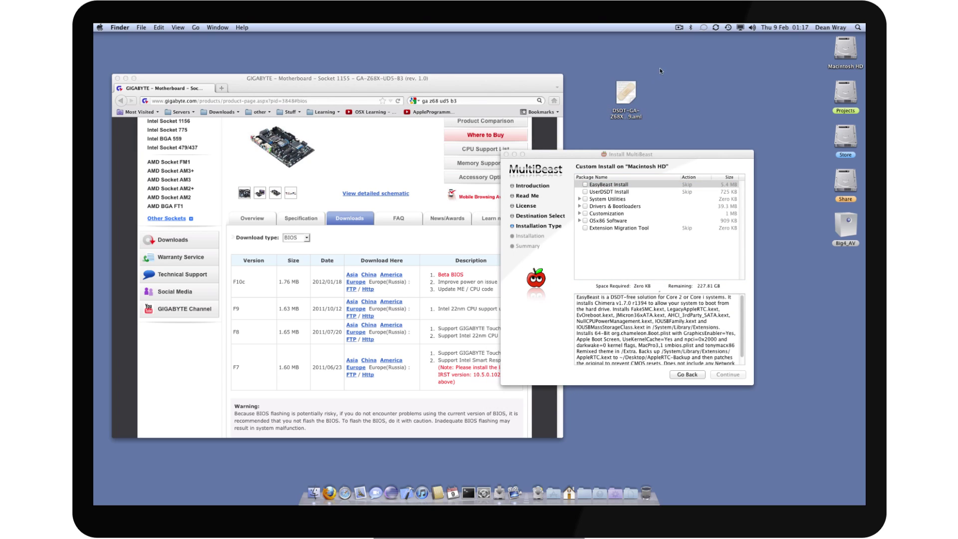
drag(660, 68, 684, 101)
click(606, 192)
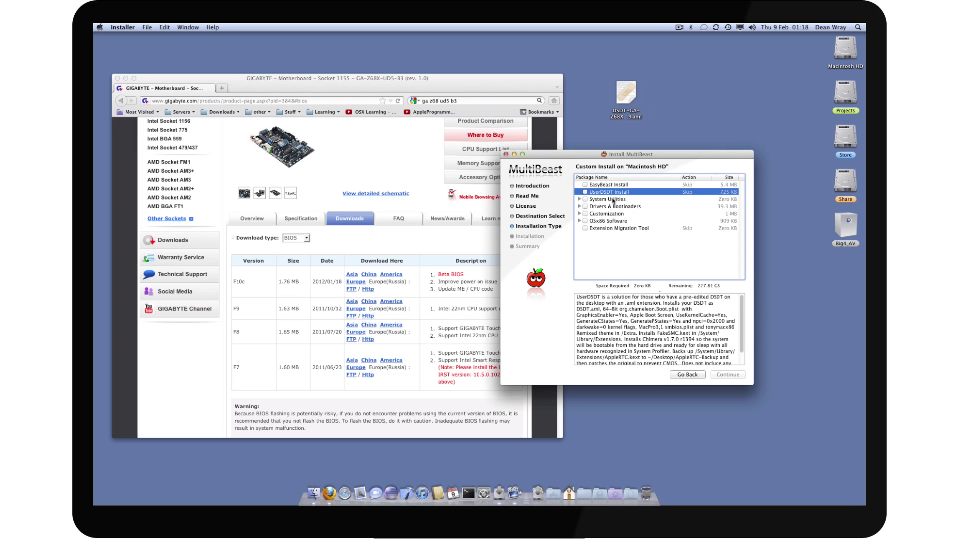
- Tick UserDSDT Install and rename the desktop DSDT file to DSDT.aml by removing its board suffix
drag(586, 158, 579, 165)
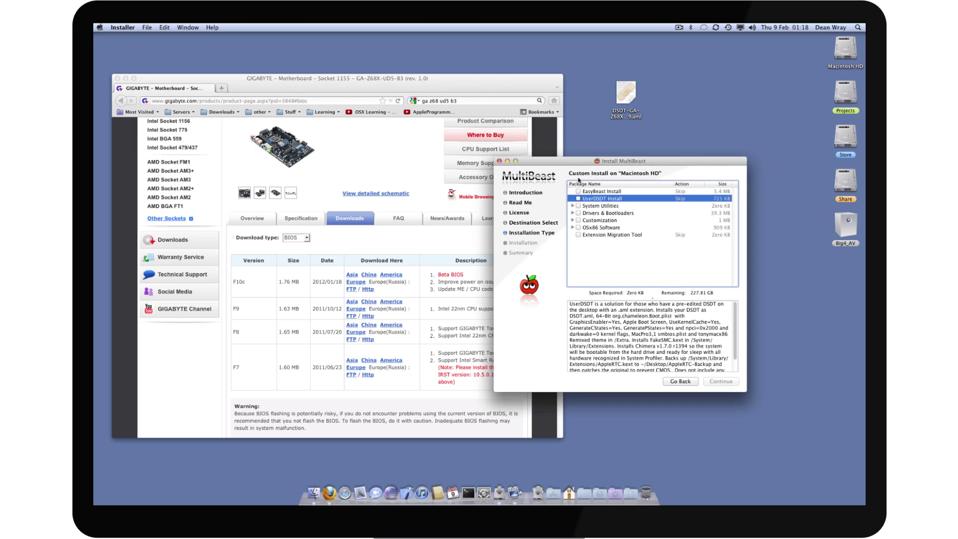
click(578, 199)
click(623, 92)
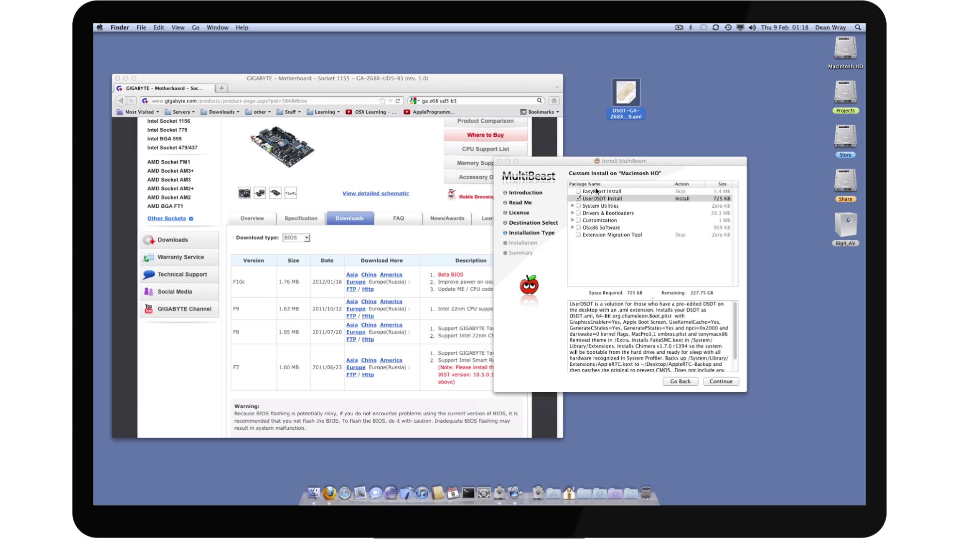
click(619, 117)
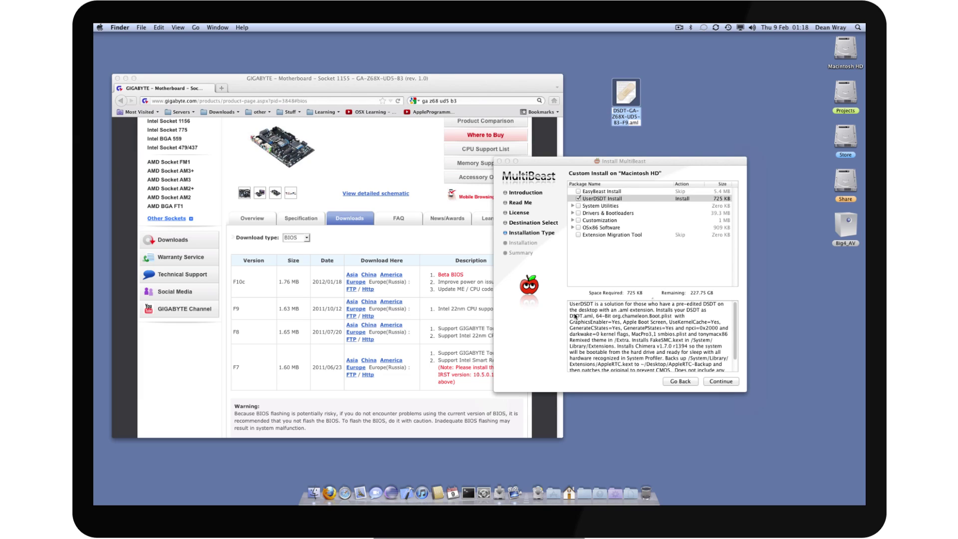
click(627, 123)
drag(628, 123, 628, 112)
key(BackSpace)
key(Return)
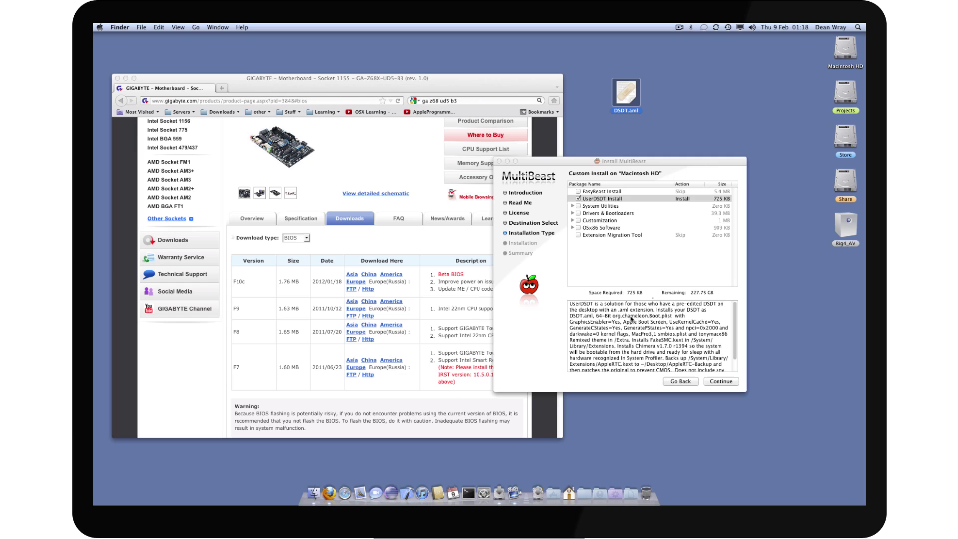
click(666, 317)
drag(672, 316, 614, 319)
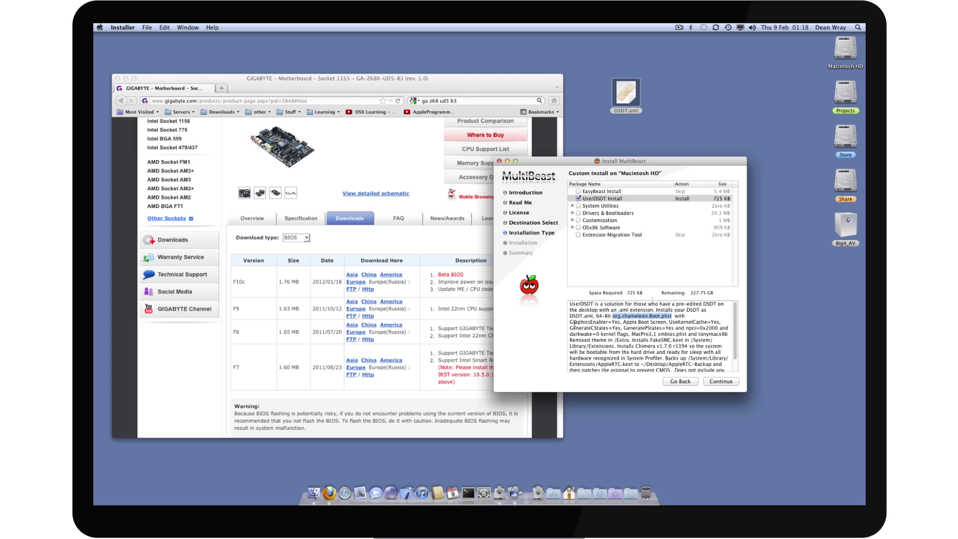
drag(575, 324, 621, 327)
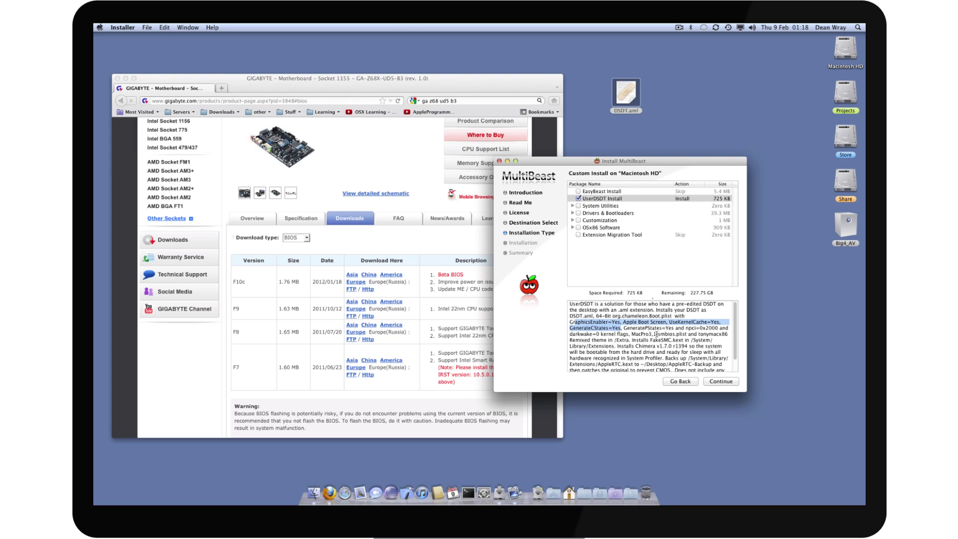
mouse_move(657, 334)
mouse_down()
mouse_move(687, 335)
mouse_move(656, 335)
mouse_up()
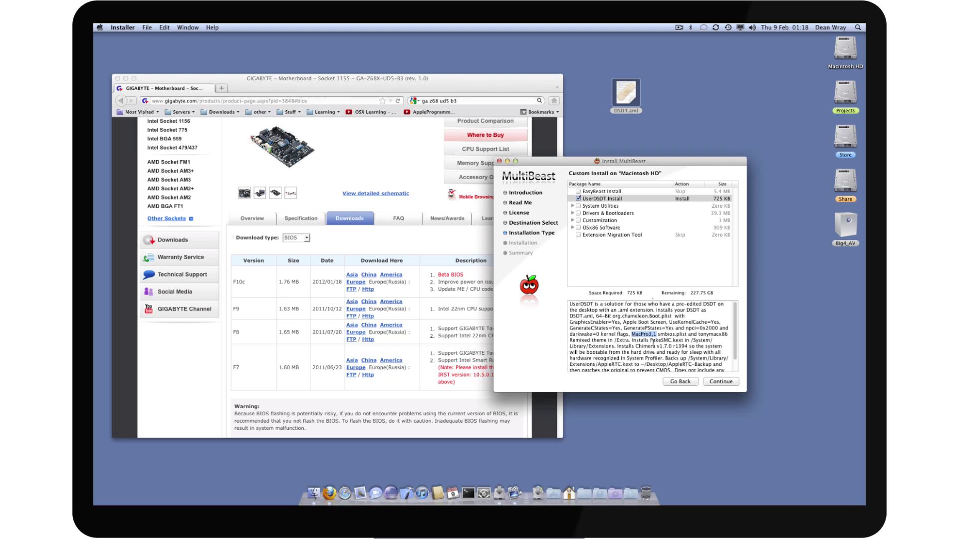
drag(651, 340, 682, 341)
click(671, 340)
scroll(697, 346, down, 3)
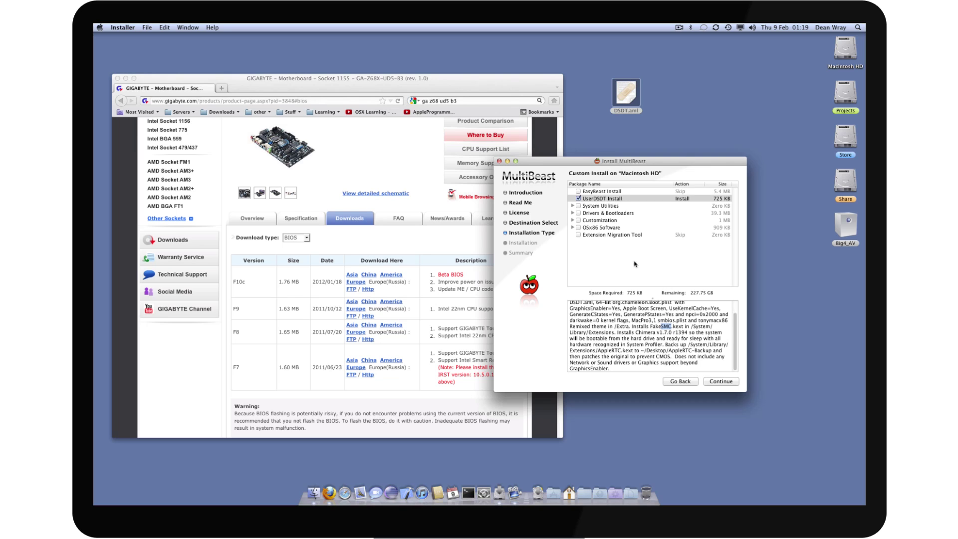
scroll(663, 341, up, 2)
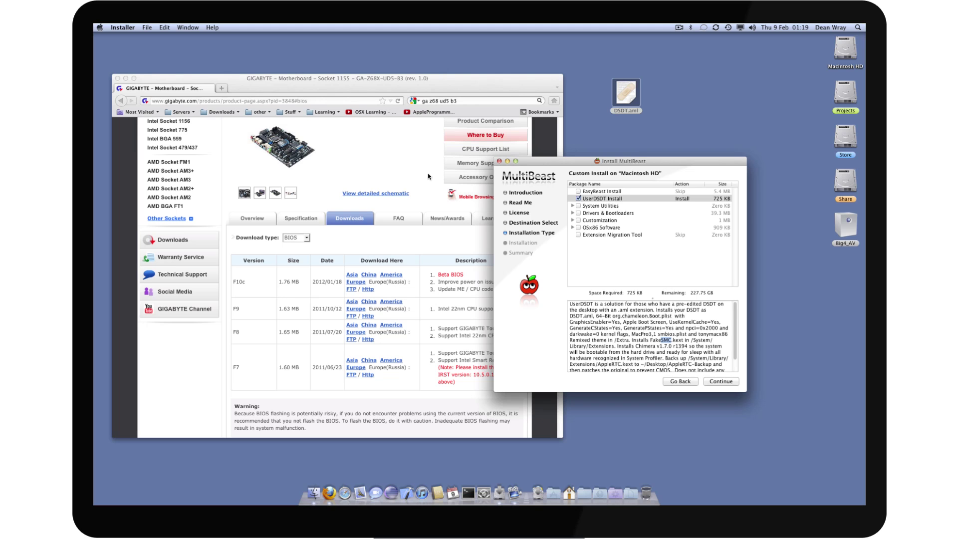
- Show the Gigabyte specification list and highlight its Realtek ALC889 audio codec
click(304, 220)
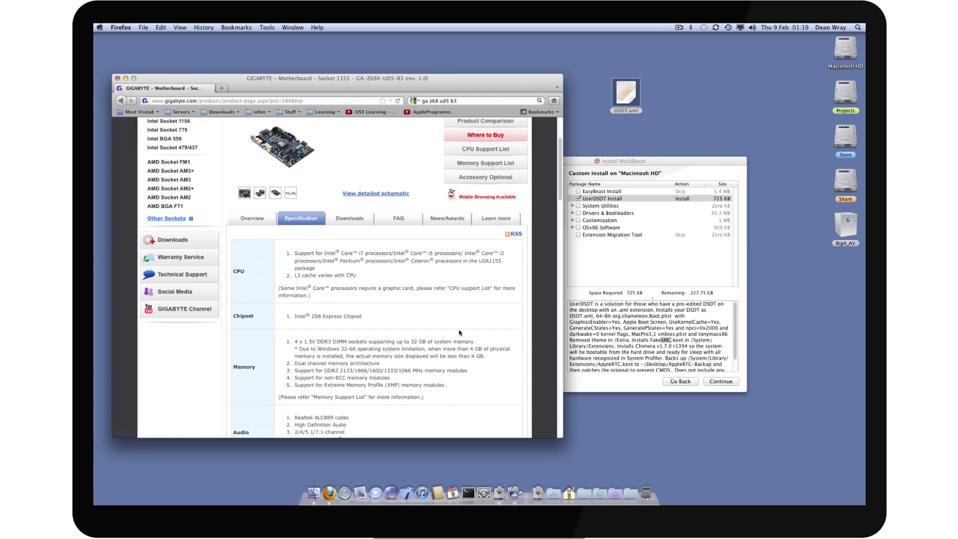
scroll(292, 371, down, 5)
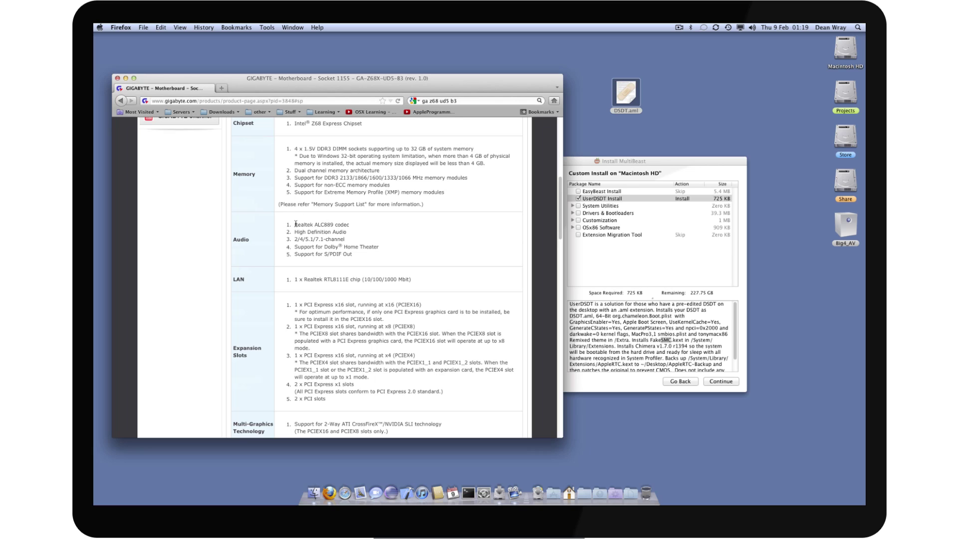
drag(294, 224, 368, 229)
click(648, 164)
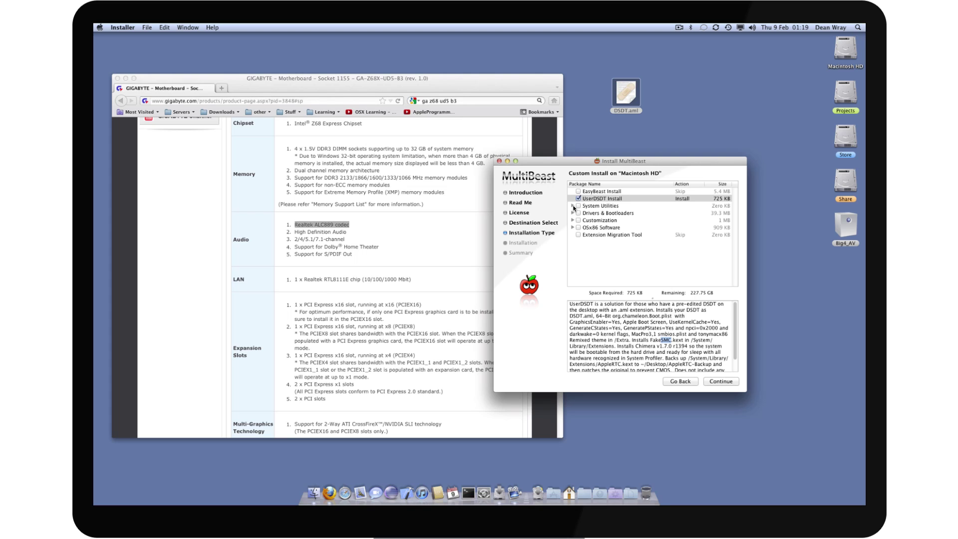
- Highlight FakeSMC.kext in the description and tick System Utilities
click(675, 339)
drag(685, 340, 650, 340)
click(578, 206)
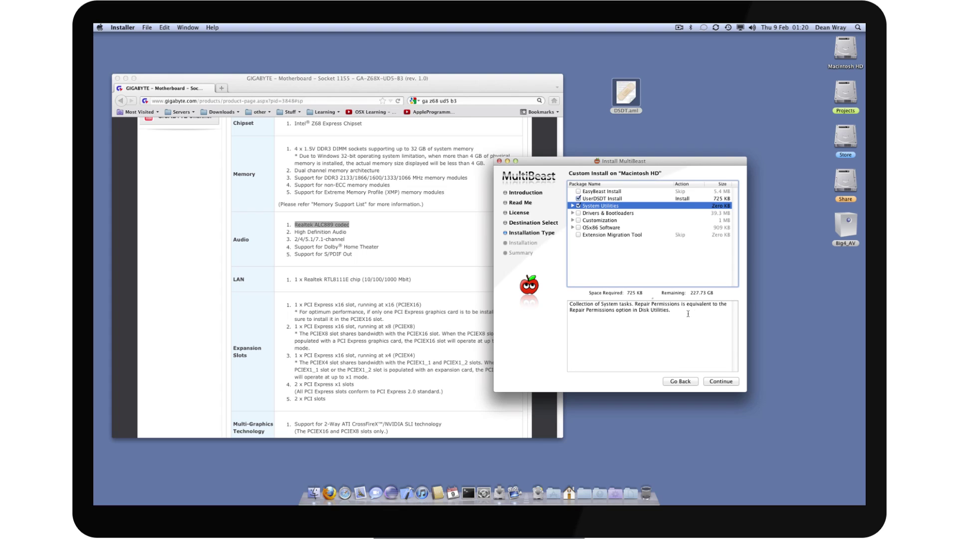
- Expand Drivers & Bootloaders > Kexts & Enablers > Audio > Realtek ALC8xx
click(572, 213)
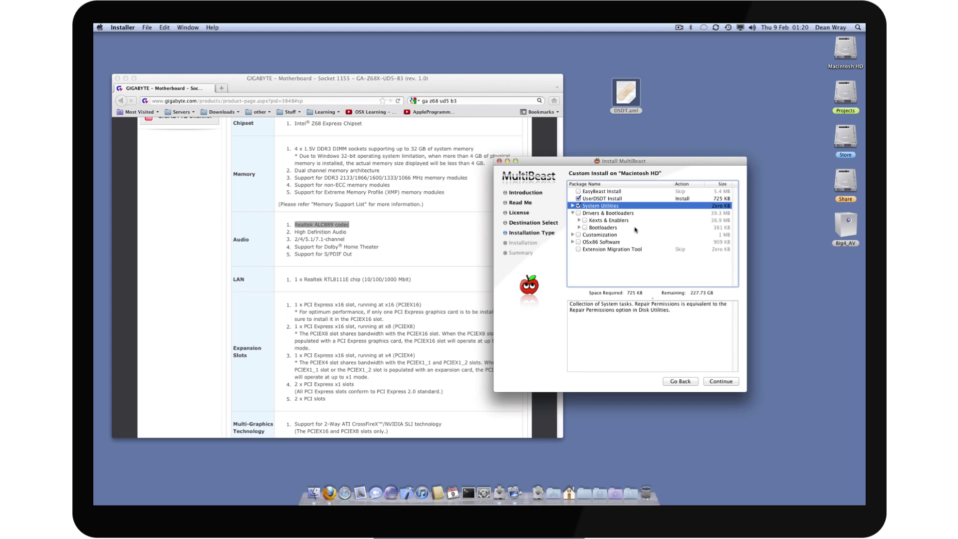
click(579, 220)
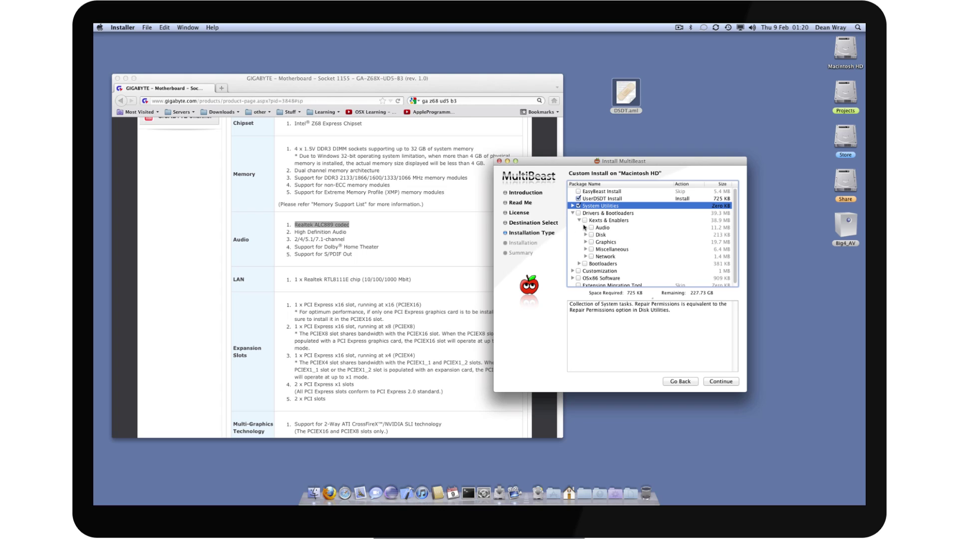
click(585, 227)
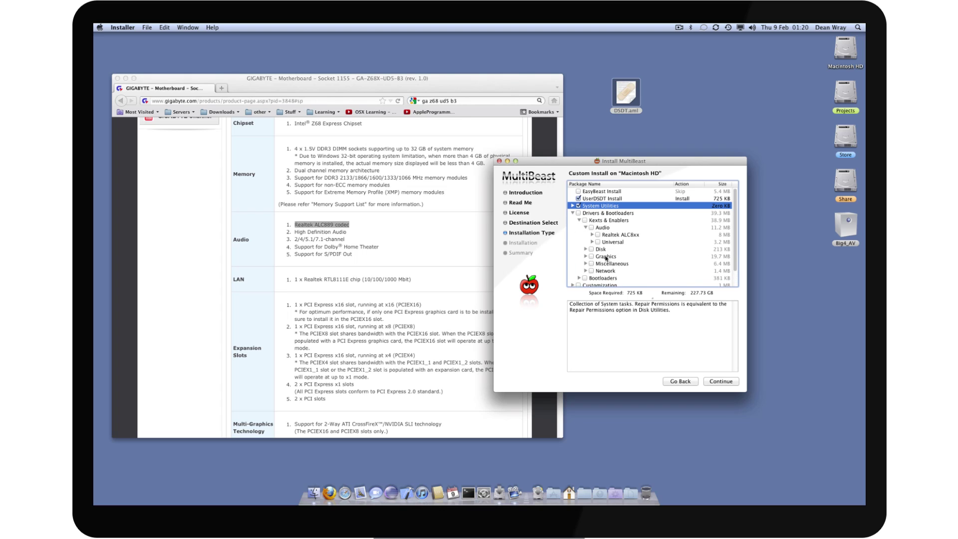
click(593, 235)
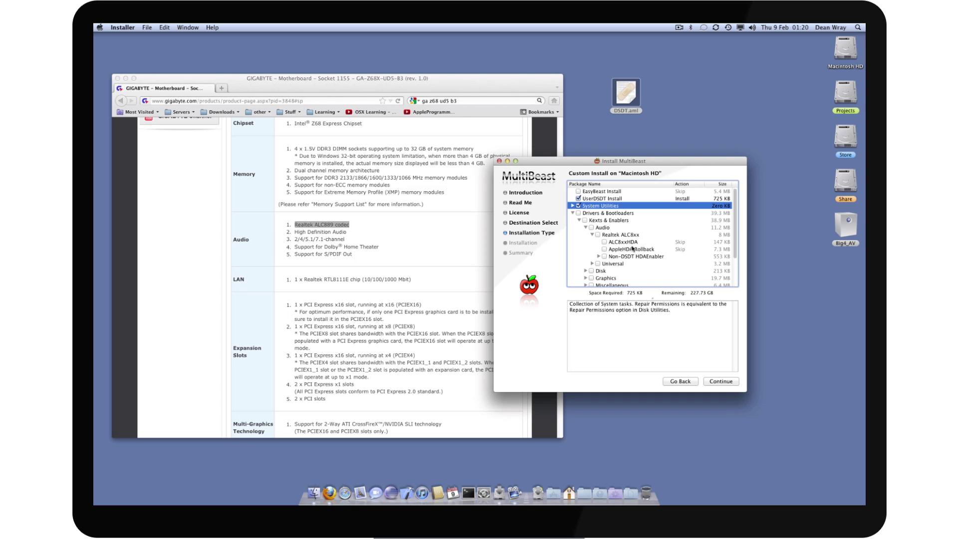
click(633, 248)
- Read the ALC8xxHDA description and check ALC889 is supported against the Gigabyte spec
click(618, 235)
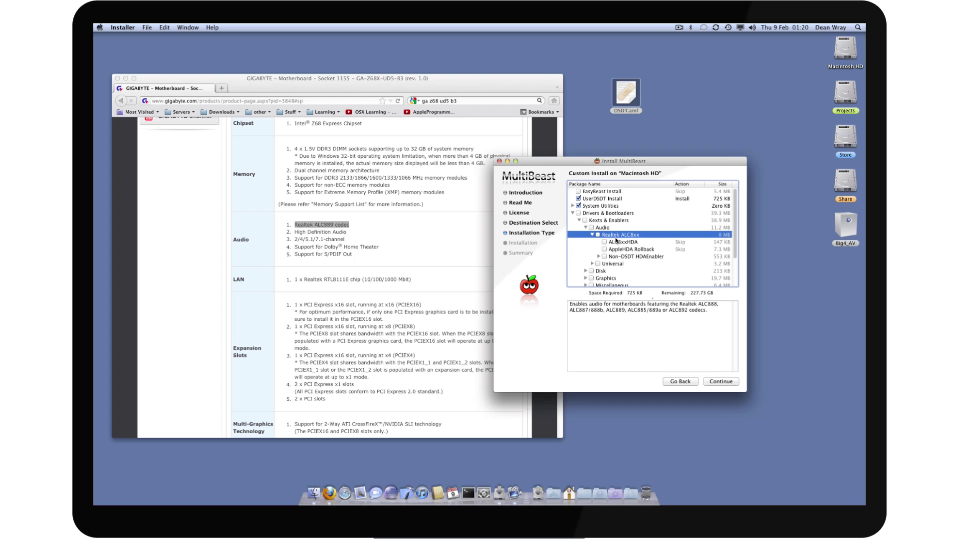
click(631, 244)
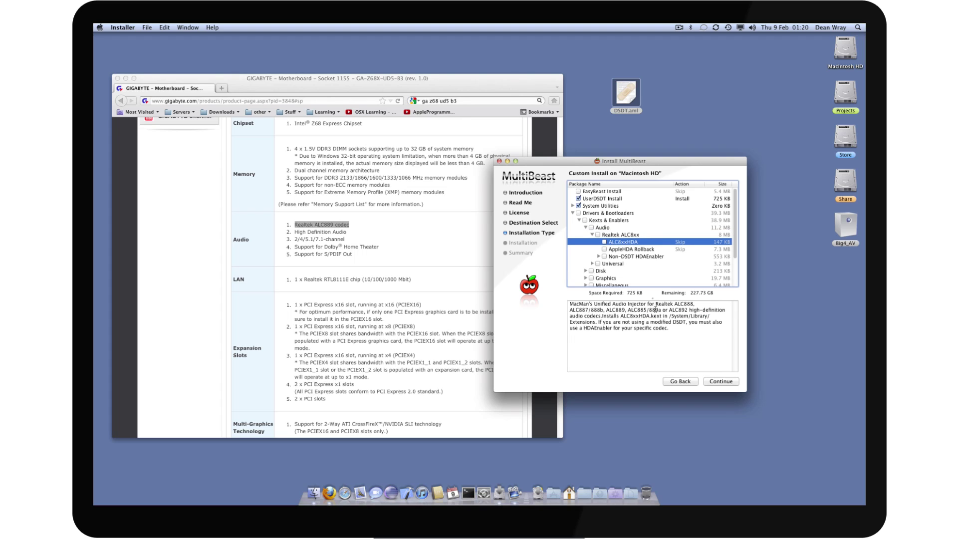
double_click(634, 304)
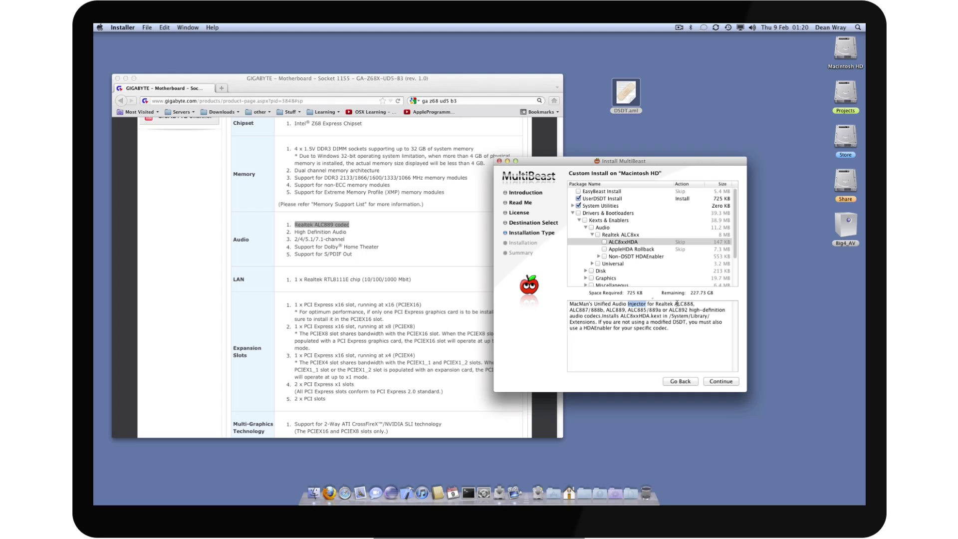
mouse_move(675, 303)
mouse_down()
mouse_move(664, 316)
mouse_move(690, 310)
mouse_up()
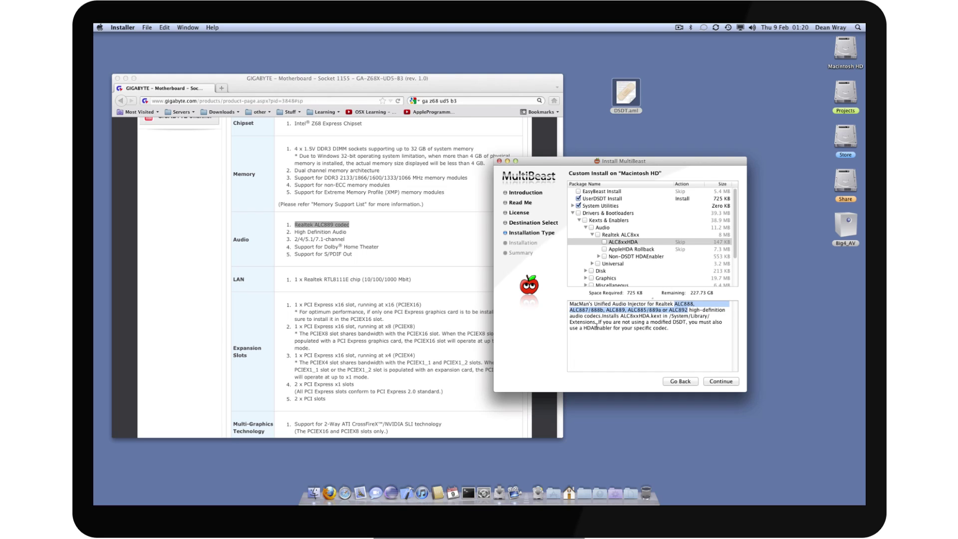
double_click(615, 310)
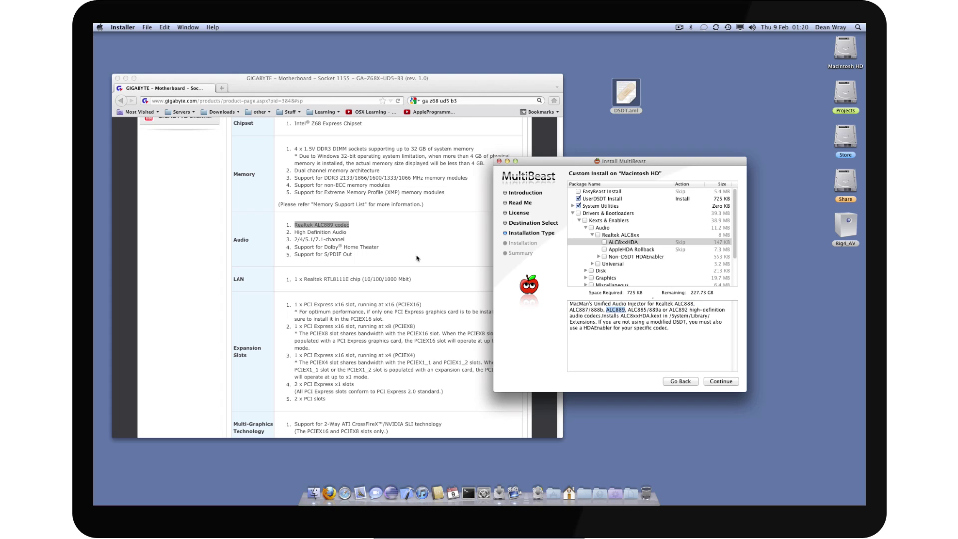
click(439, 277)
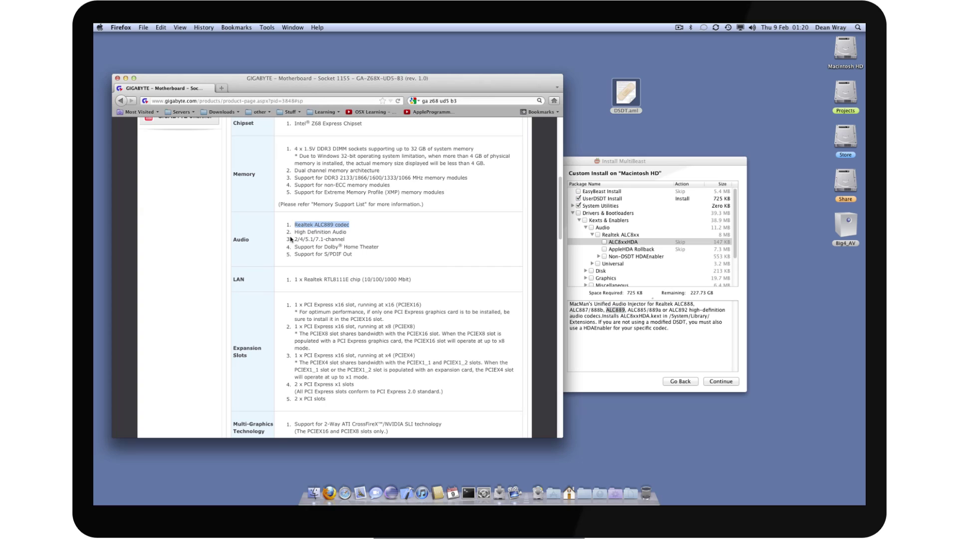
click(629, 341)
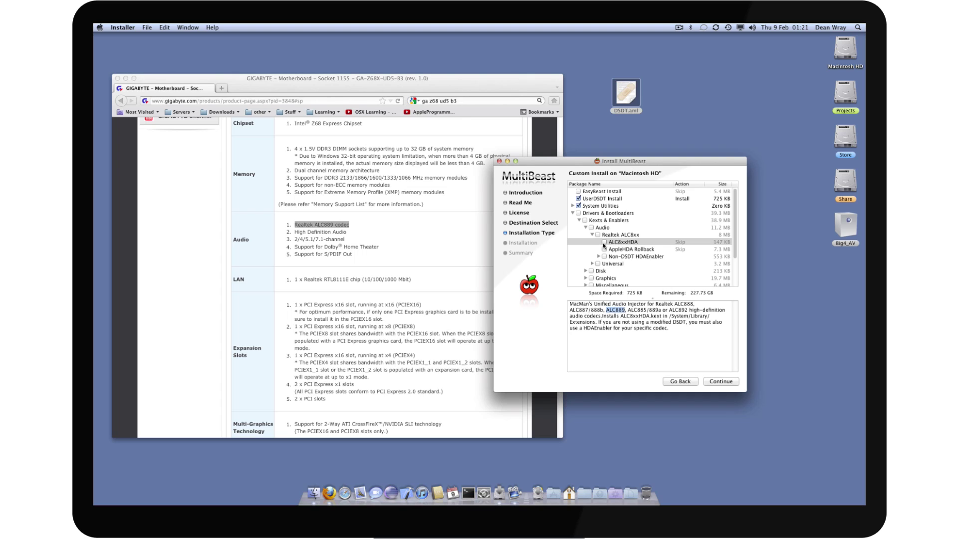
- Tick ALC8xxHDA and AppleHDA Rollback, noting Rollback's 10.6.3 requirement and ALC889 support
click(604, 242)
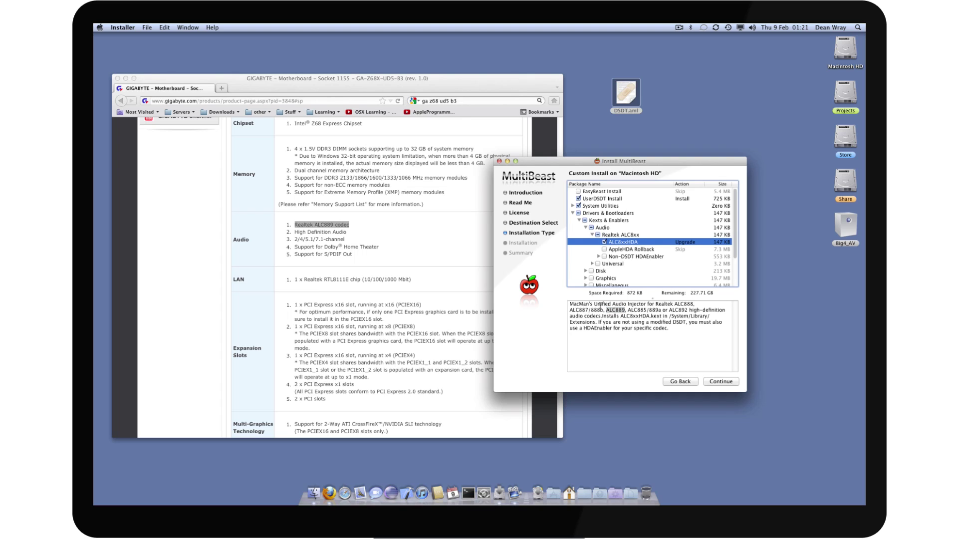
click(620, 251)
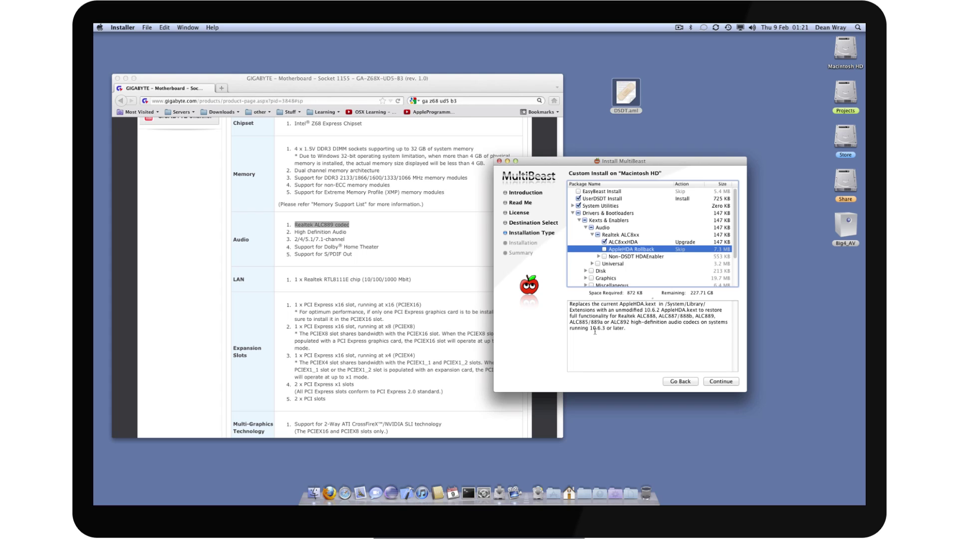
drag(605, 328, 590, 329)
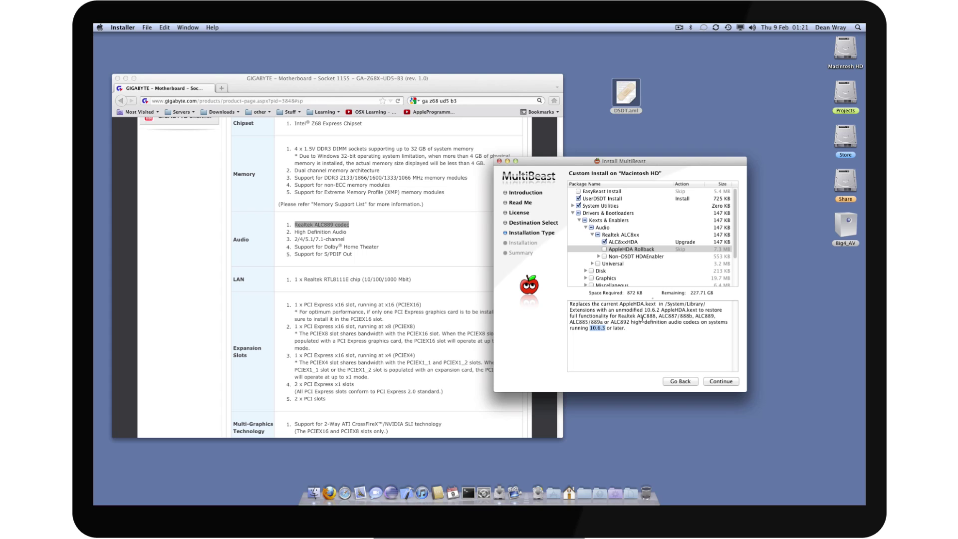
drag(695, 316, 714, 316)
click(605, 249)
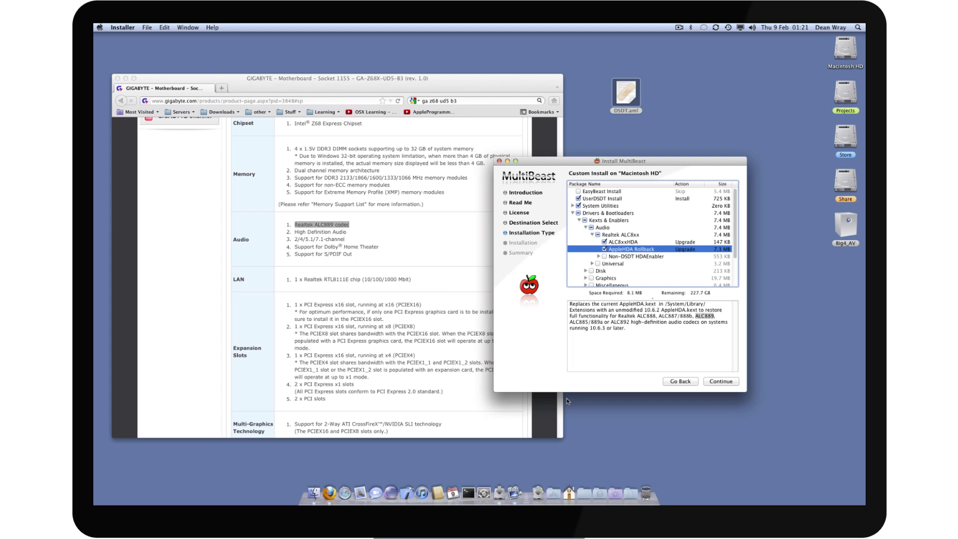
click(599, 256)
click(643, 256)
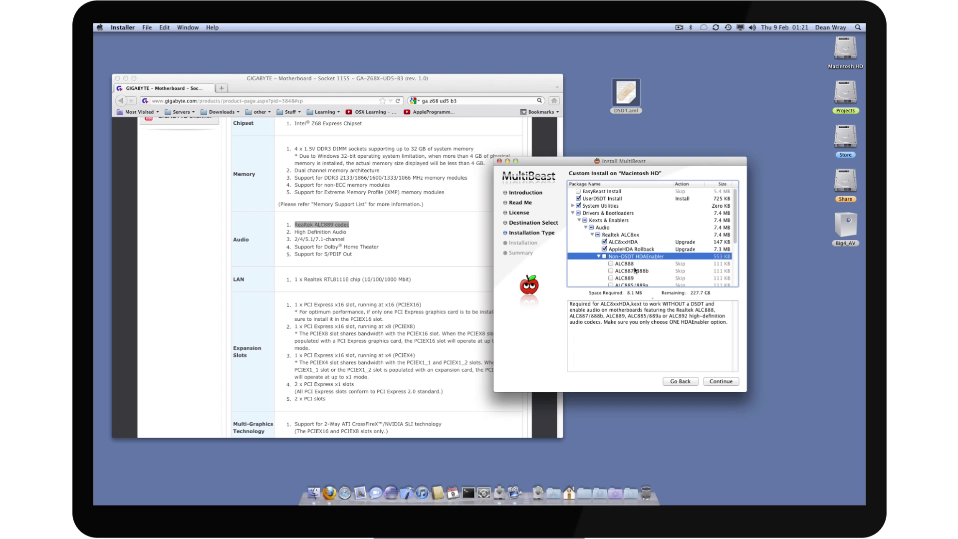
scroll(623, 282, down, 4)
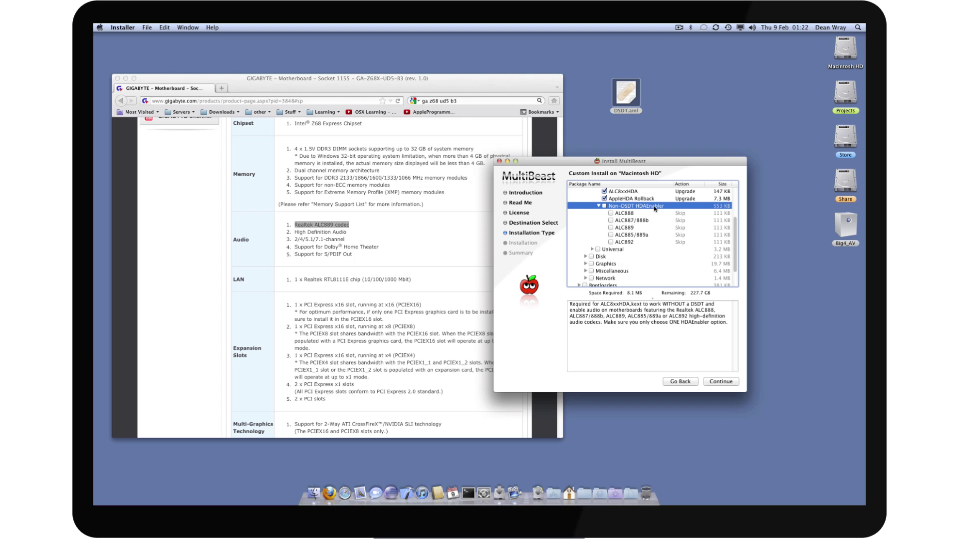
scroll(631, 234, up, 3)
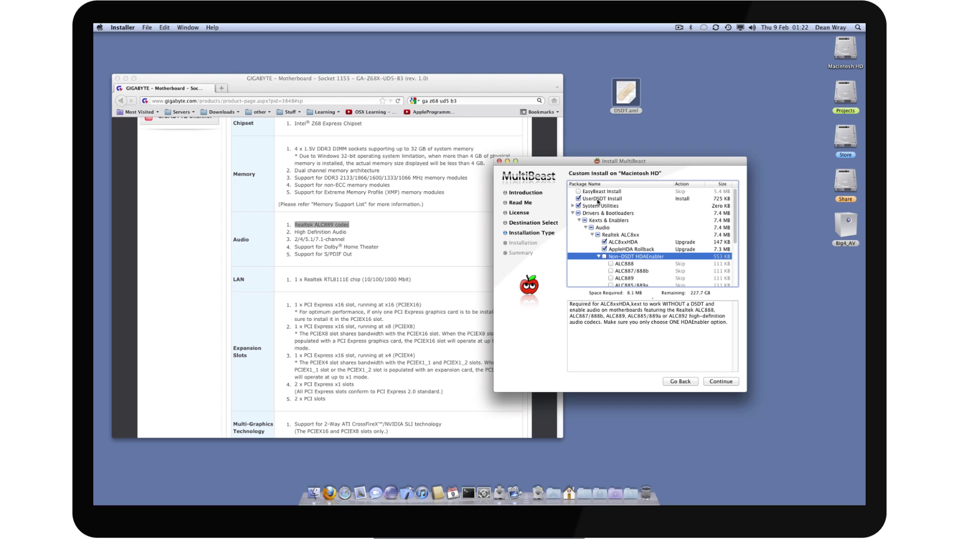
click(631, 107)
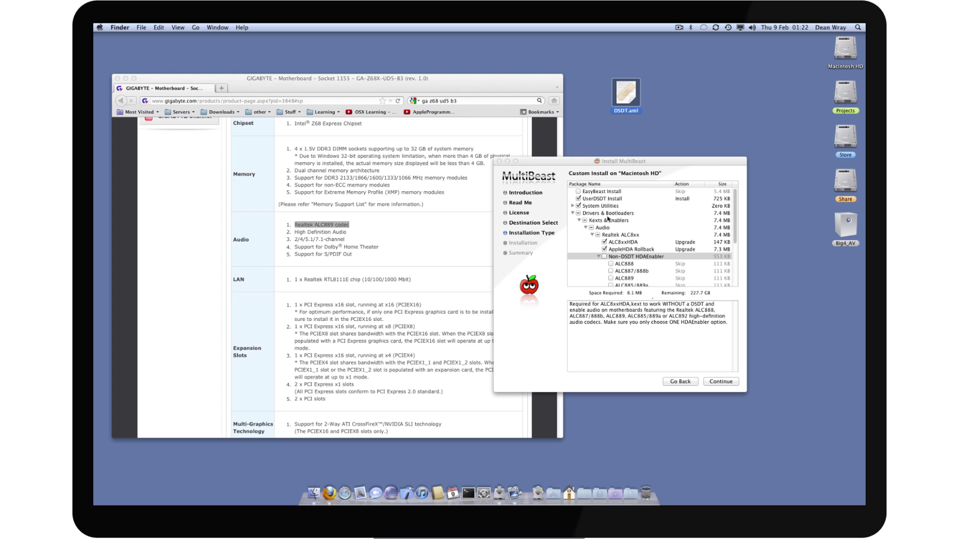
scroll(608, 218, down, 3)
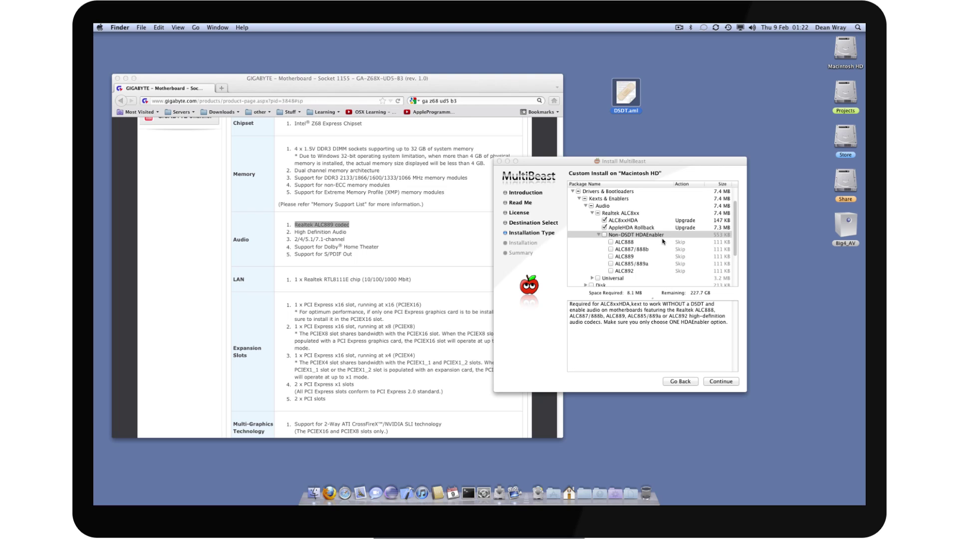
click(599, 234)
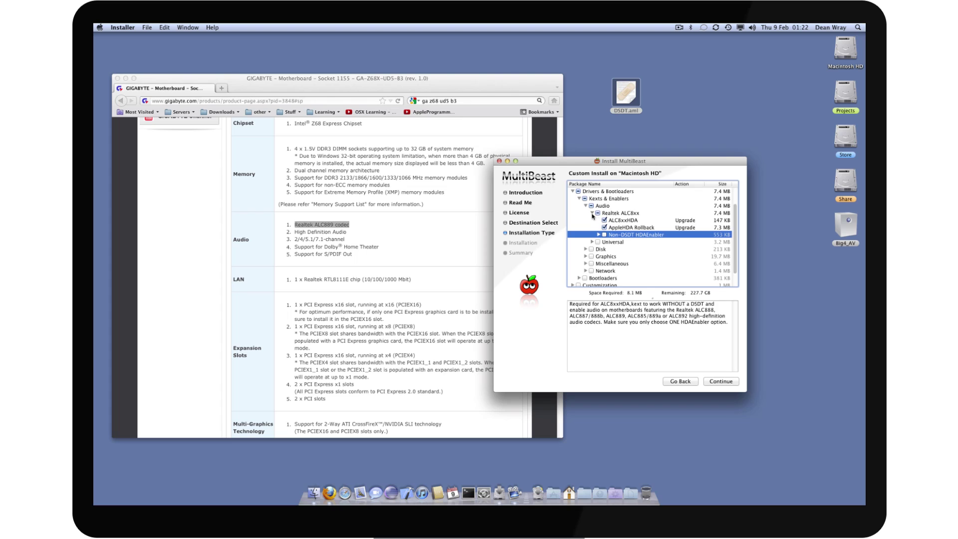
click(592, 213)
click(592, 225)
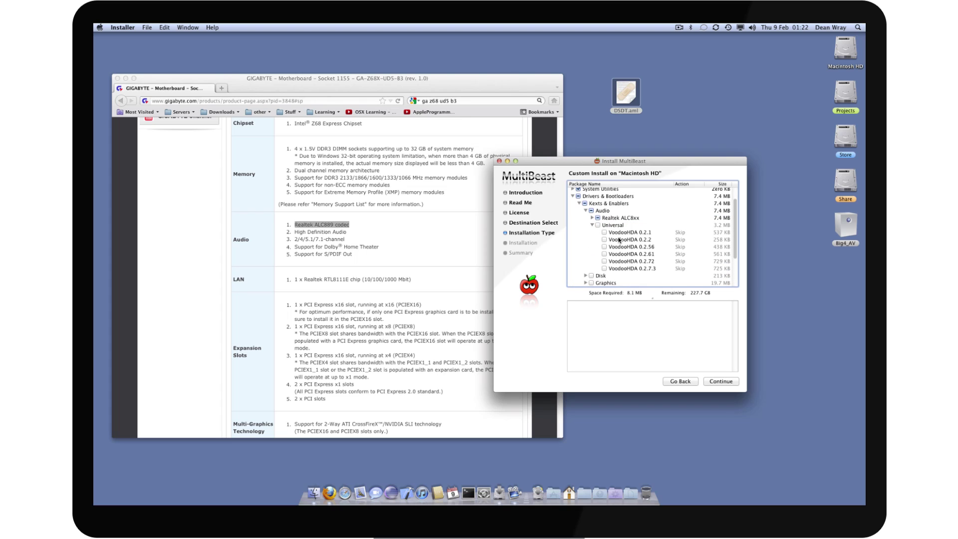
click(624, 268)
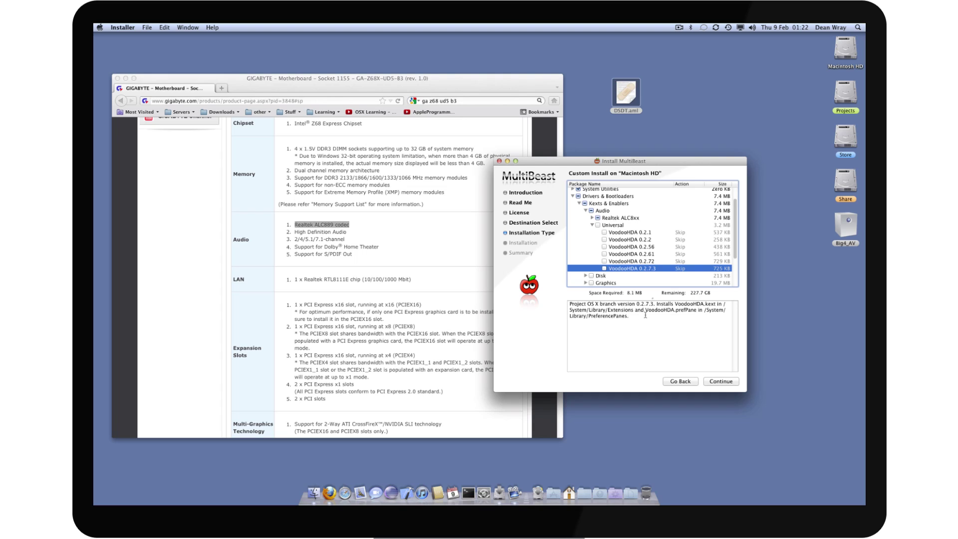
click(593, 225)
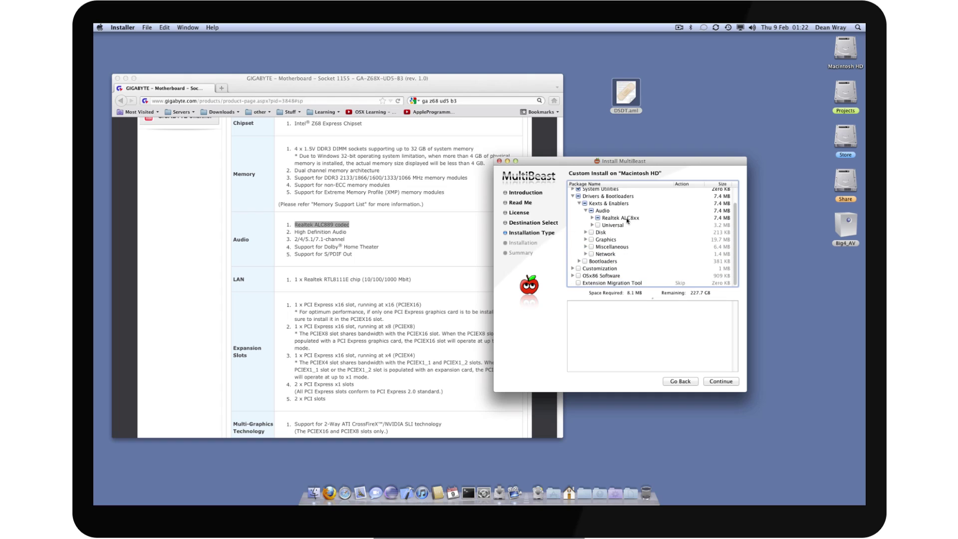
click(586, 211)
click(586, 232)
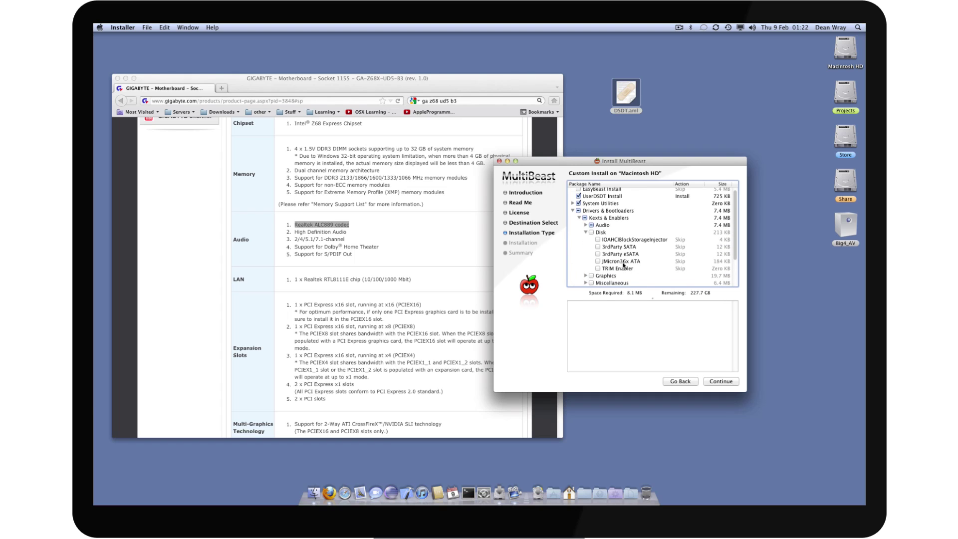
click(623, 239)
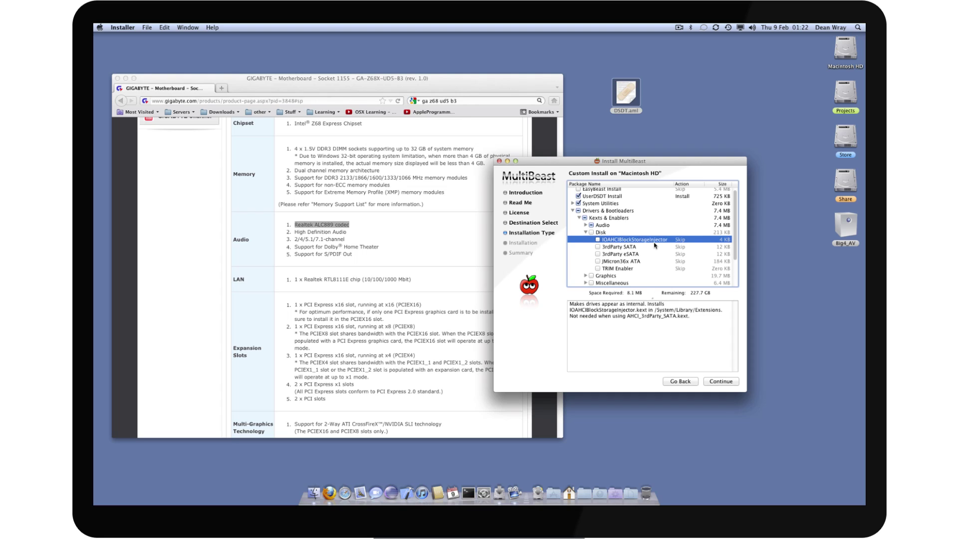
click(842, 134)
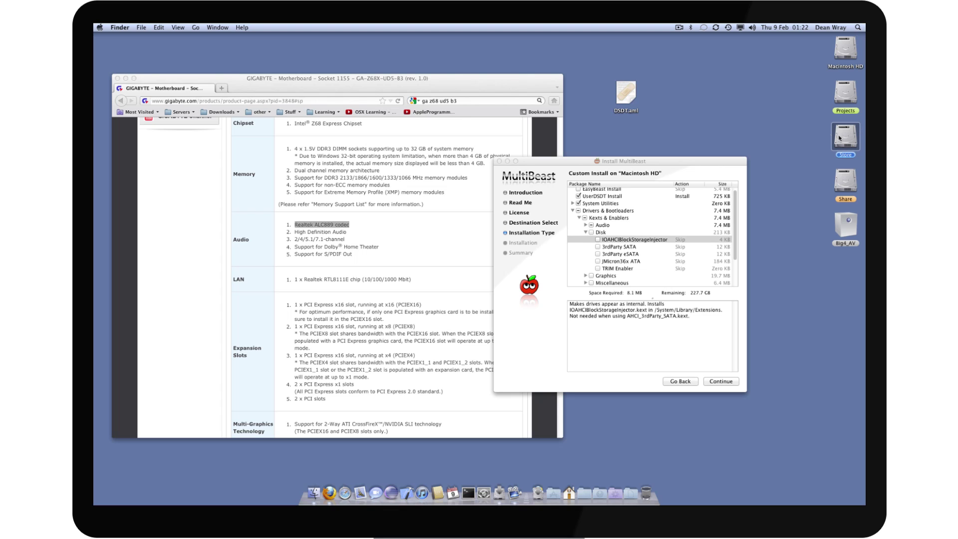
- Collapse Disk and Graphics, then expand Miscellaneous to list ElliottForceLegacyRTC through IOUSBFamily Rollback
click(586, 232)
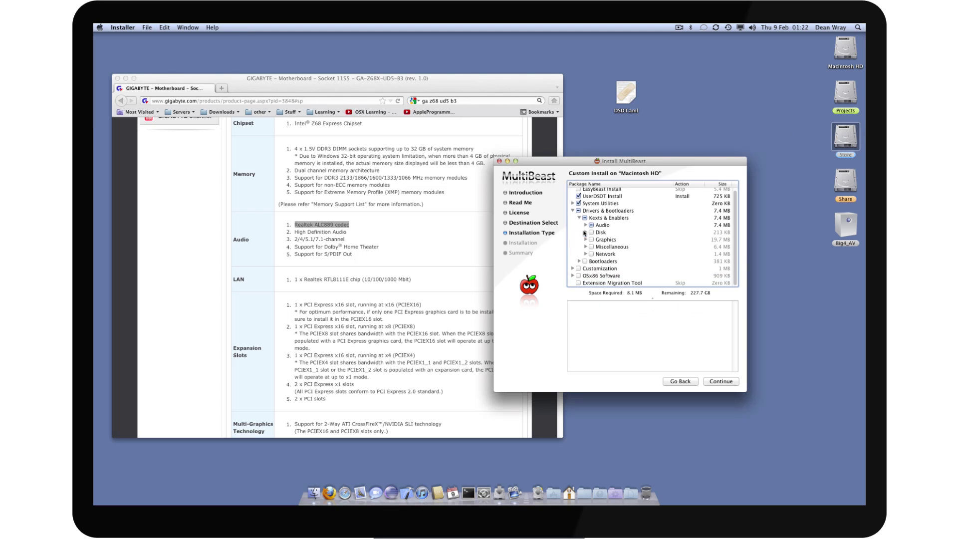
click(586, 239)
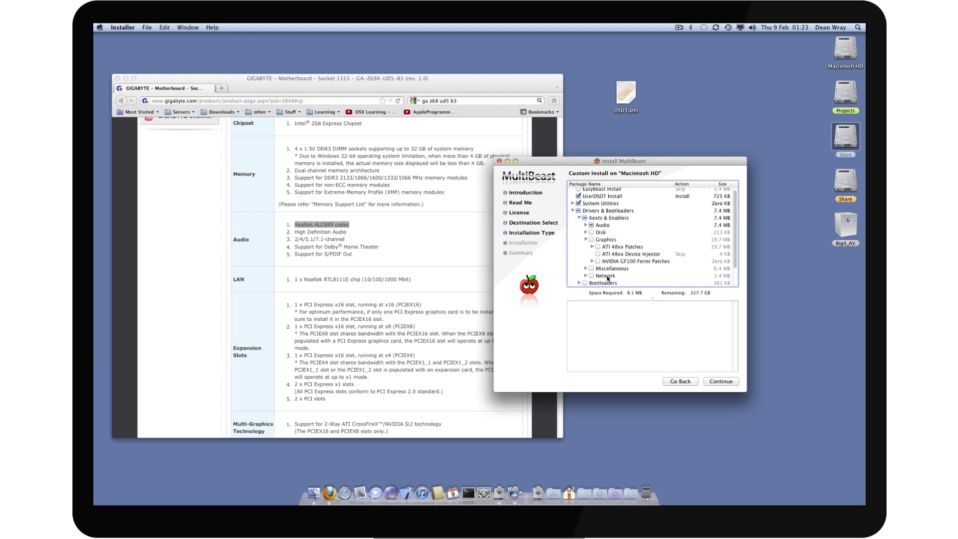
click(586, 239)
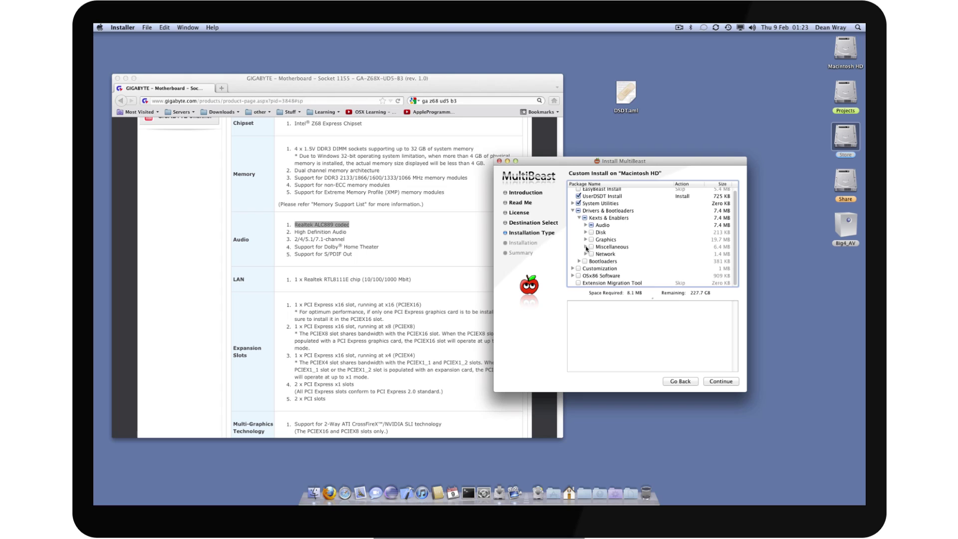
click(586, 247)
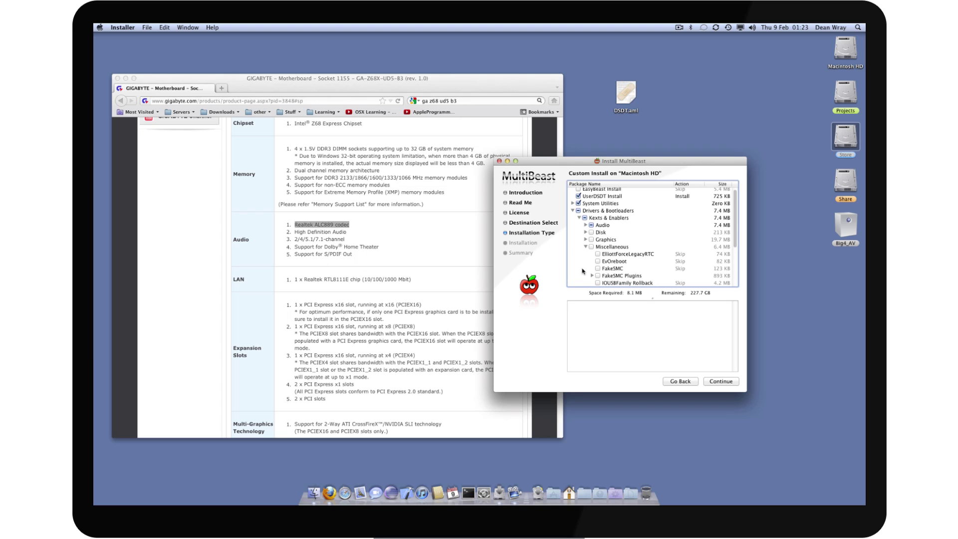
scroll(601, 269, down, 3)
scroll(581, 231, up, 3)
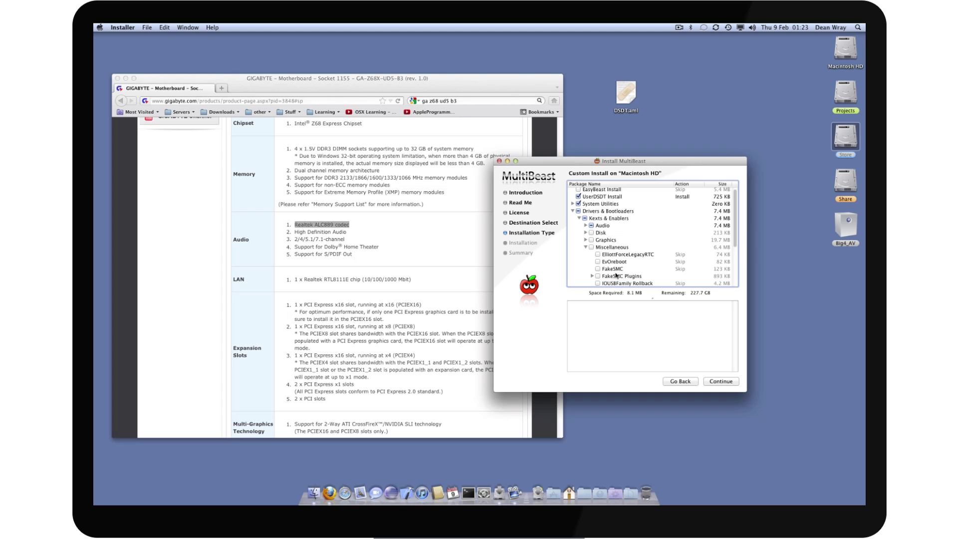
- Select IOUSBFamily Rollback and highlight its replaced kexts and /System/Library/Extensions path in the description
click(617, 284)
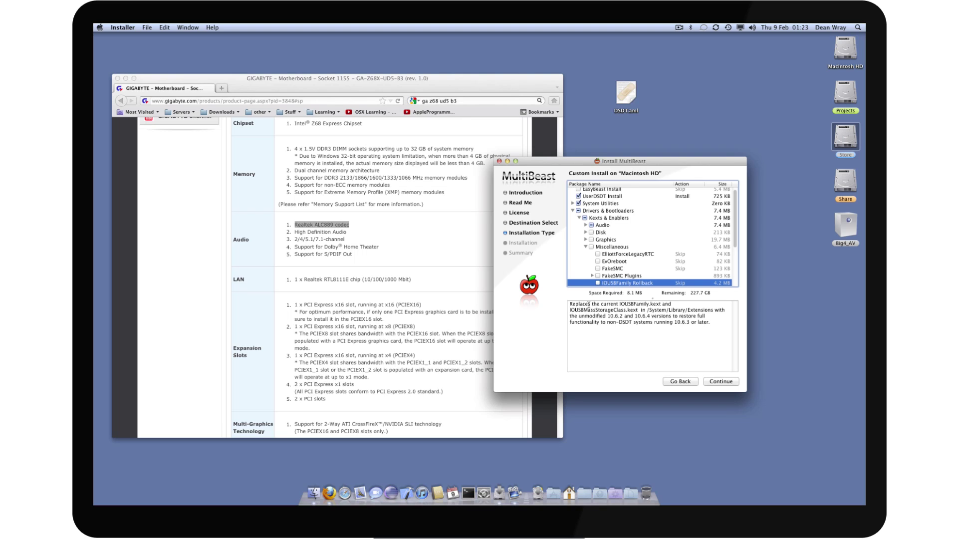
drag(619, 304, 660, 305)
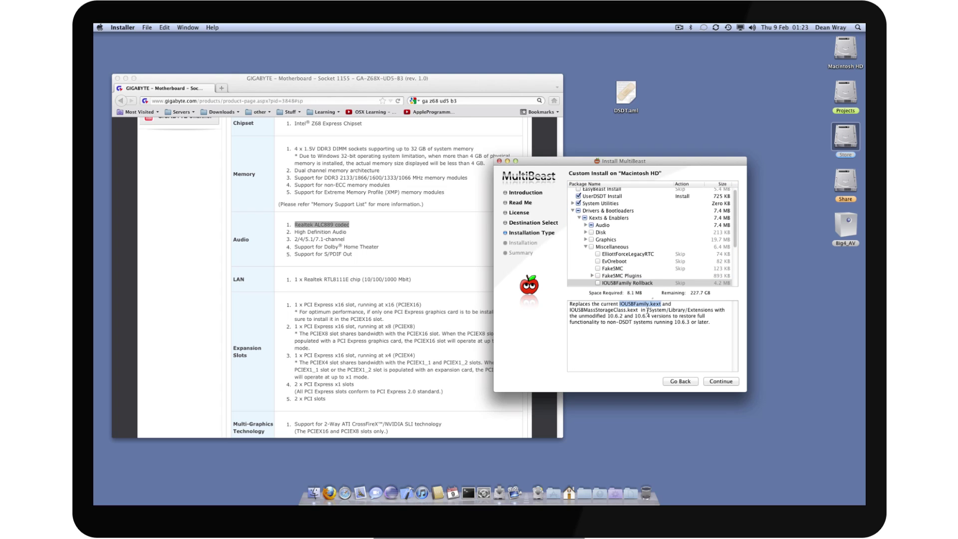
drag(639, 310, 620, 305)
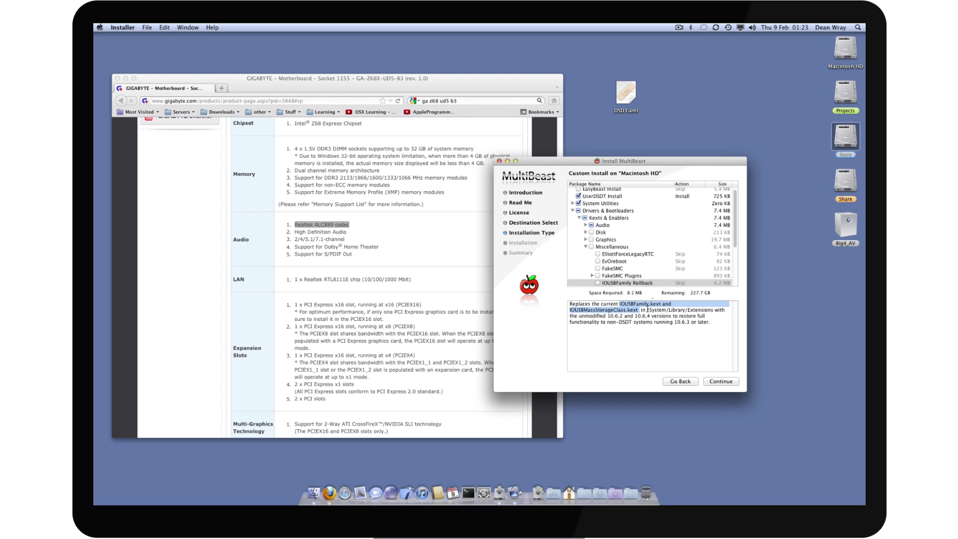
drag(647, 310, 711, 310)
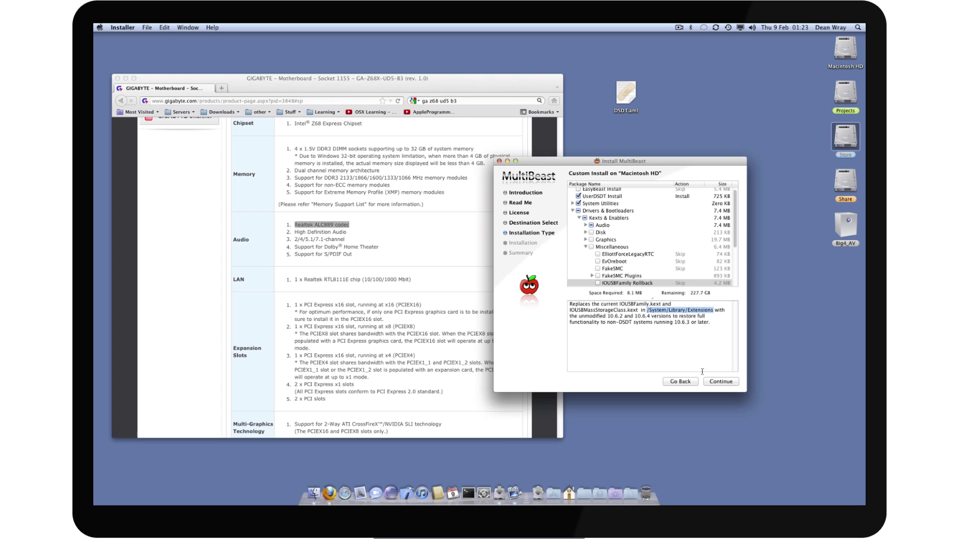
drag(620, 304, 638, 310)
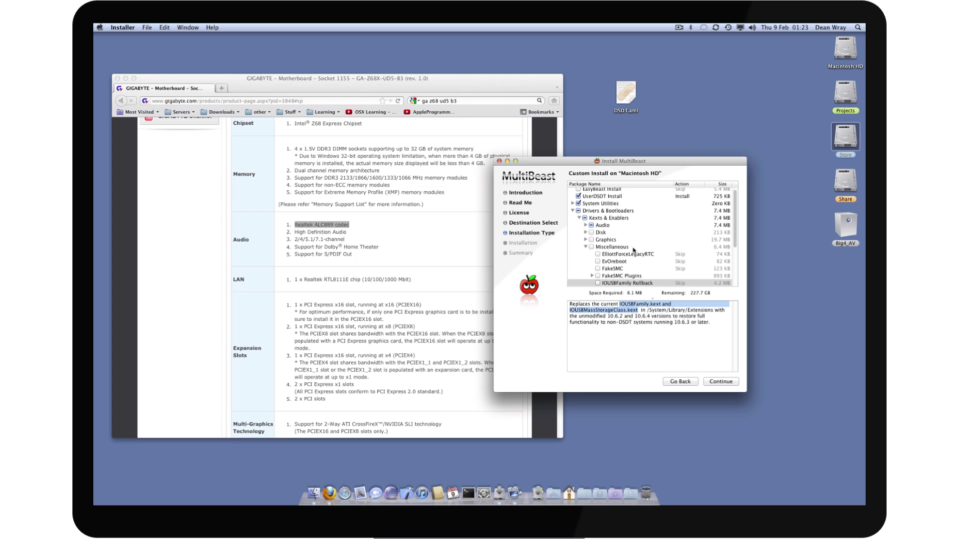
scroll(634, 250, down, 3)
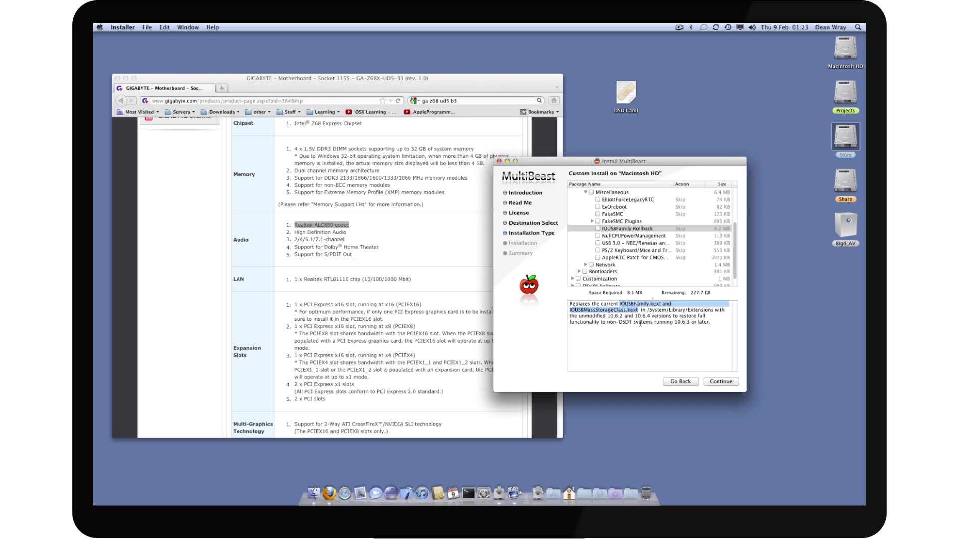
- Select NullCPUPowerManagement and highlight the kext it installs in its description
click(628, 237)
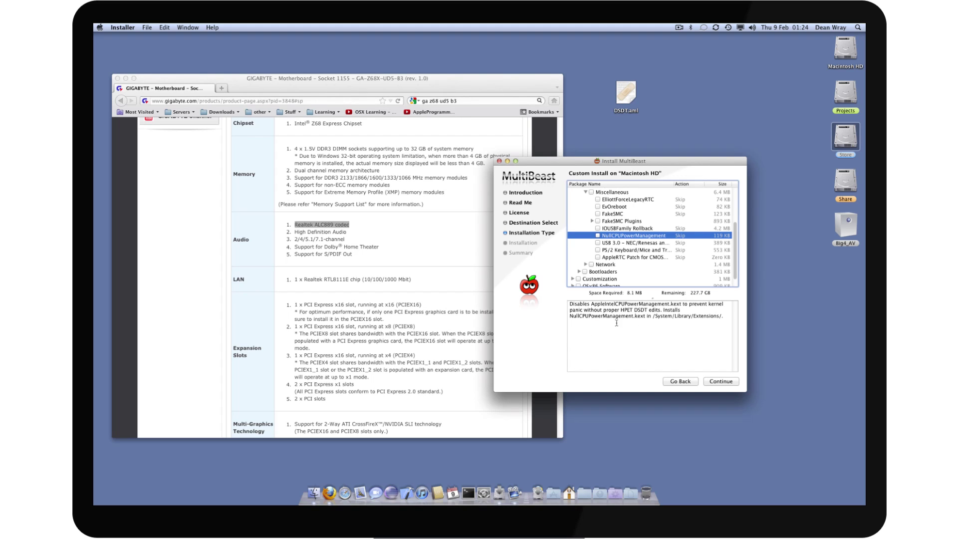
drag(646, 316, 682, 304)
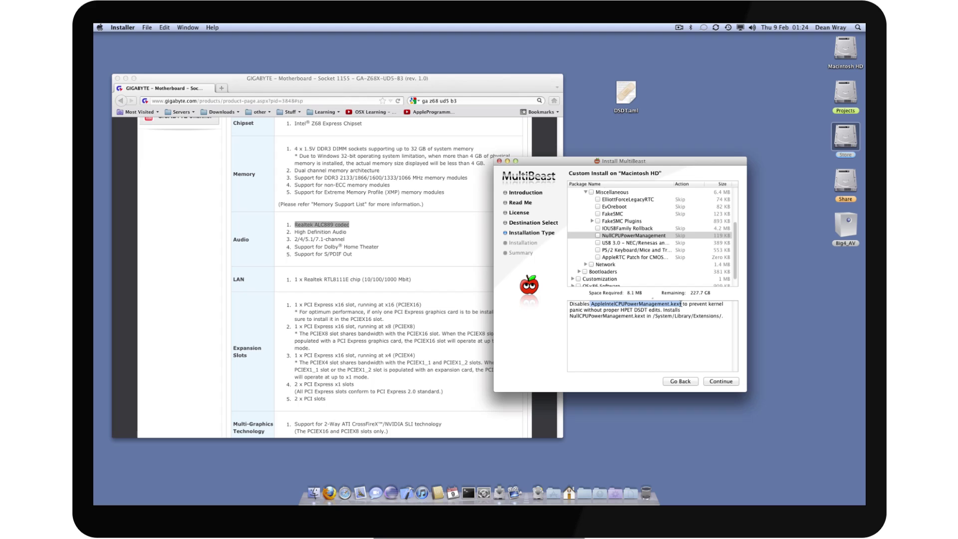
- Collapse Miscellaneous and expand Network to show RealtekRTL81xx, AppleIntelE1000e and Realtek Gigabit Ethernet
scroll(607, 210, up, 3)
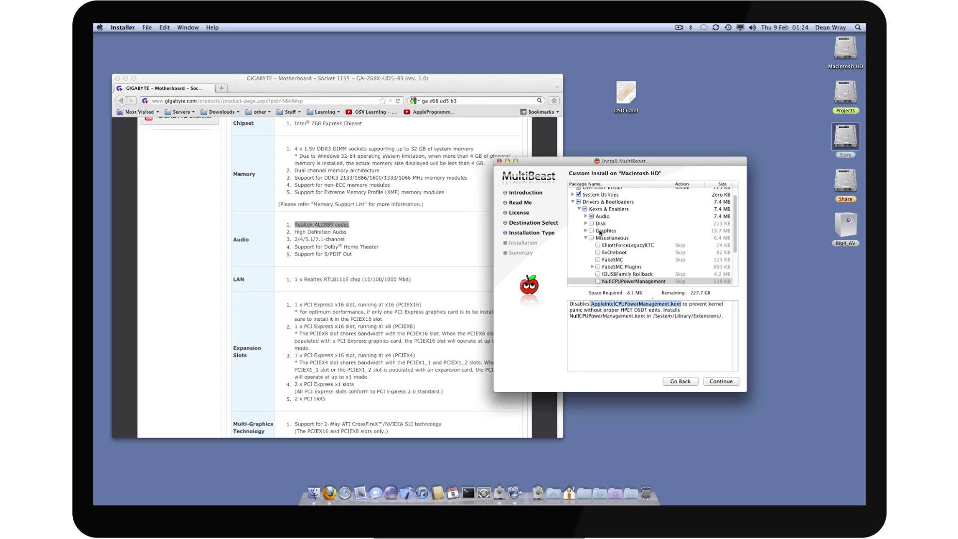
click(585, 238)
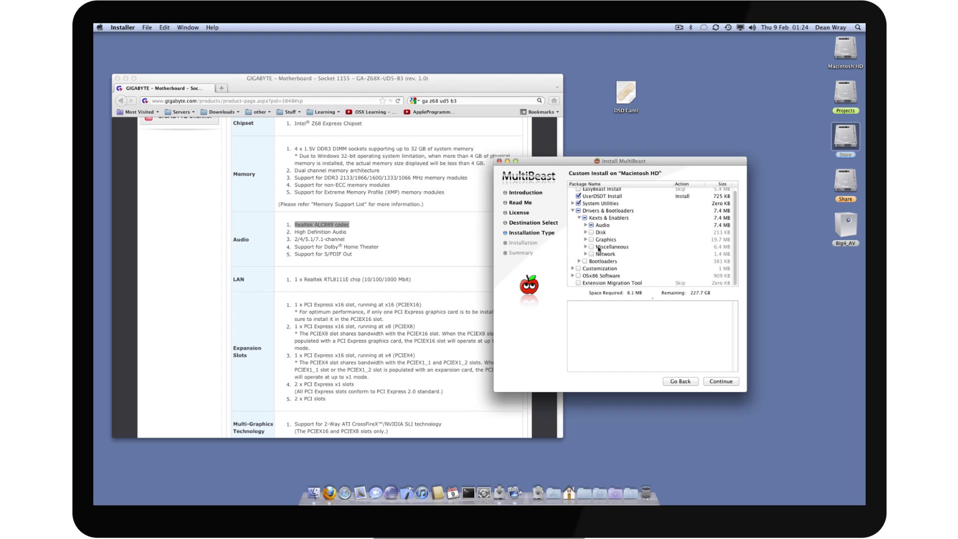
click(586, 254)
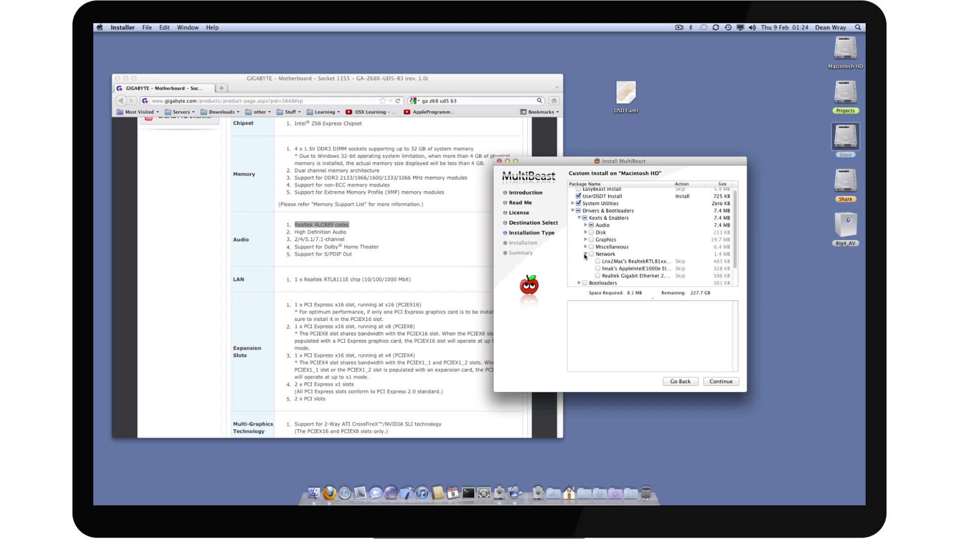
- Confirm the Realtek RTL8111E LAN chip on the Gigabyte spec page, then select Lnx2Mac's RealtekRTL81xx
click(389, 265)
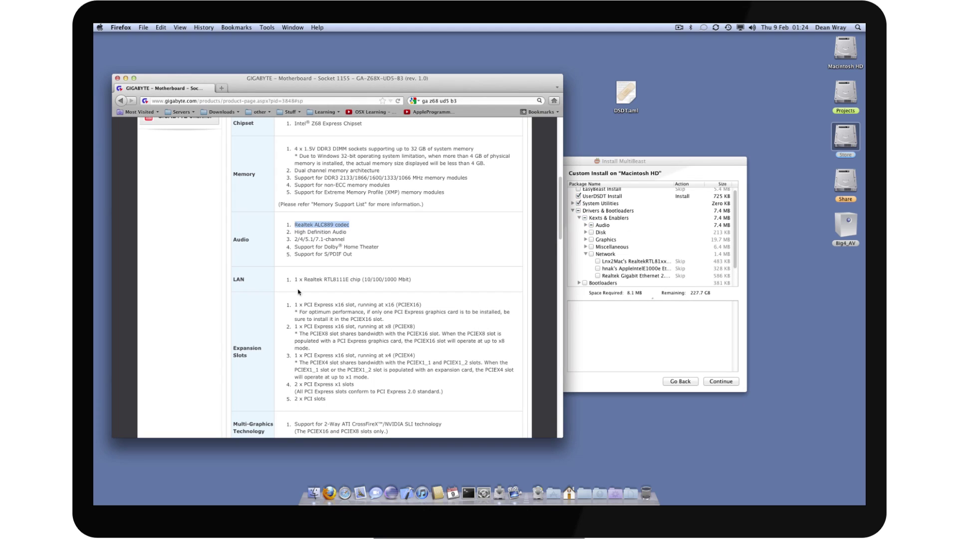
scroll(299, 291, down, 3)
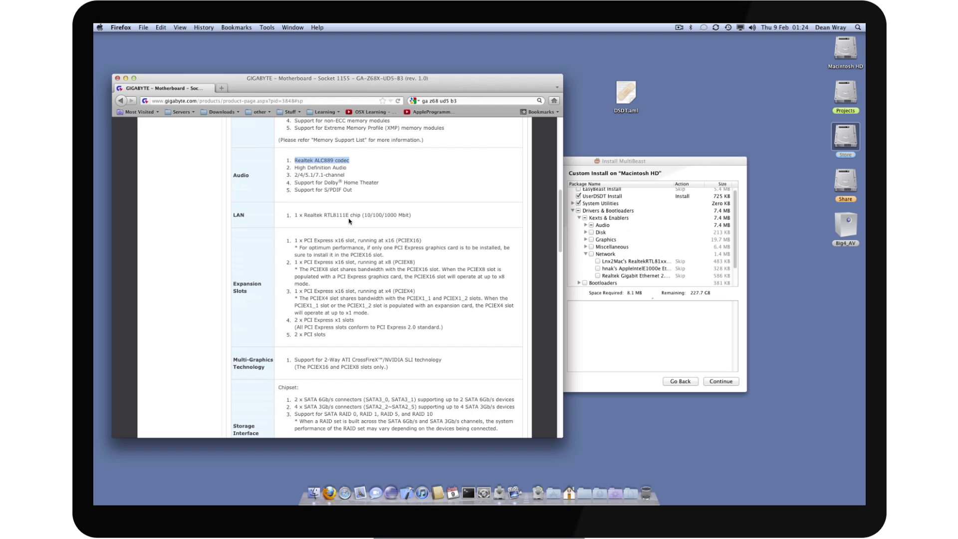
click(641, 264)
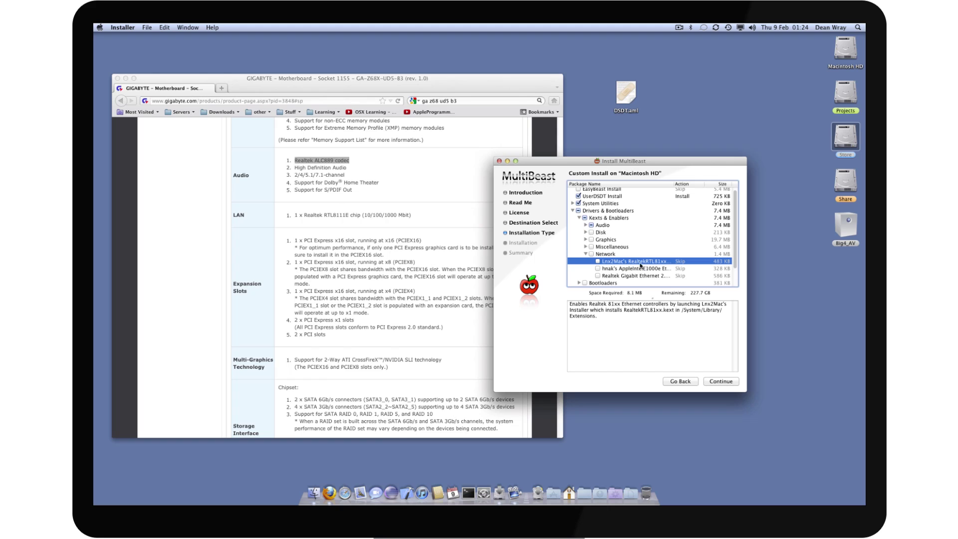
- Try ticking Lnx2Mac RealtekRTL81xx and Realtek Gigabit Ethernet, untick them, and read hnak's AppleIntelE1000e description
click(639, 315)
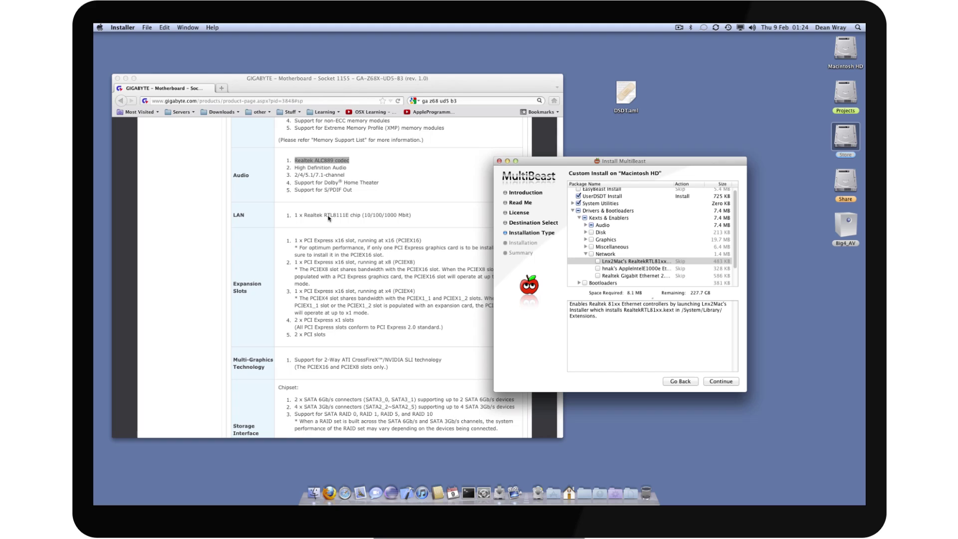
click(597, 261)
click(598, 261)
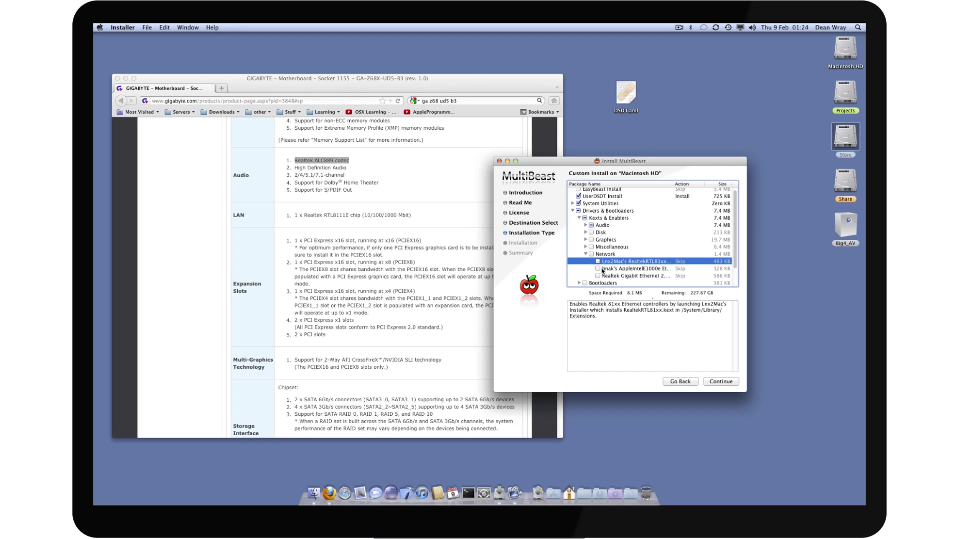
click(598, 276)
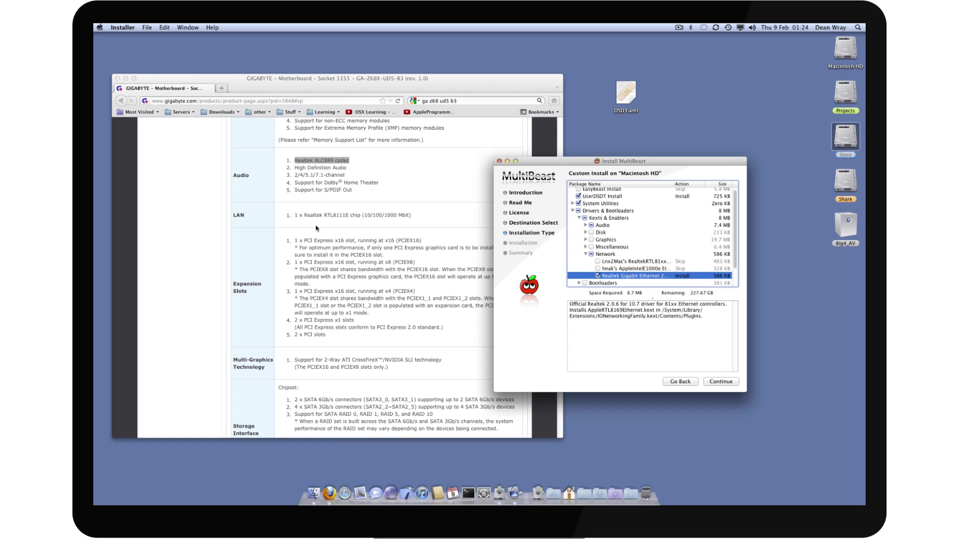
click(598, 275)
click(622, 269)
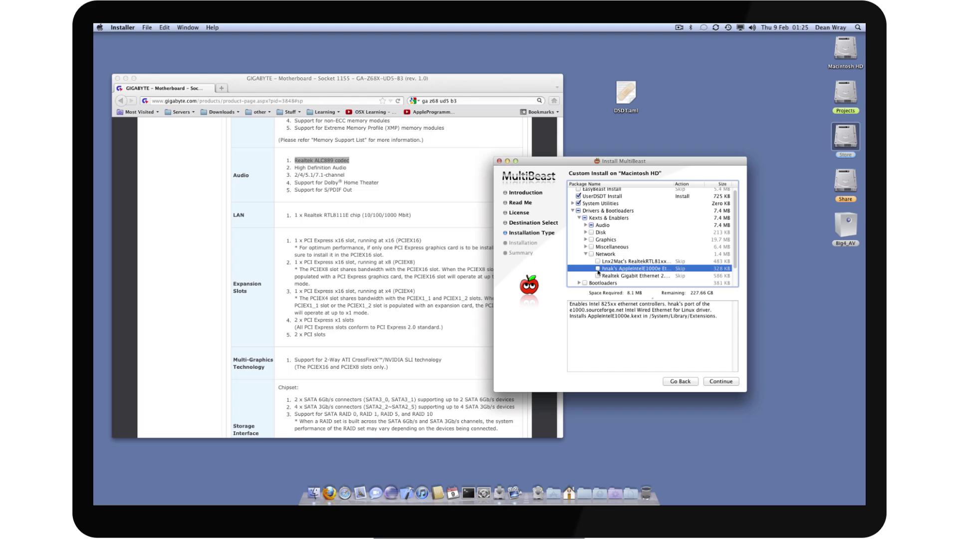
- Toggle the Realtek drivers again, leave all three Ethernet drivers unticked, and collapse Network
click(587, 255)
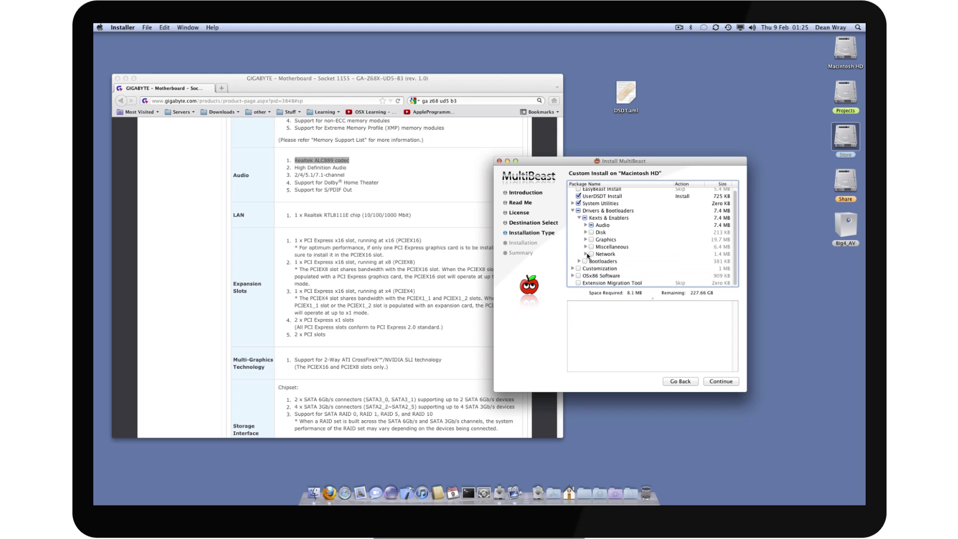
click(586, 254)
click(598, 276)
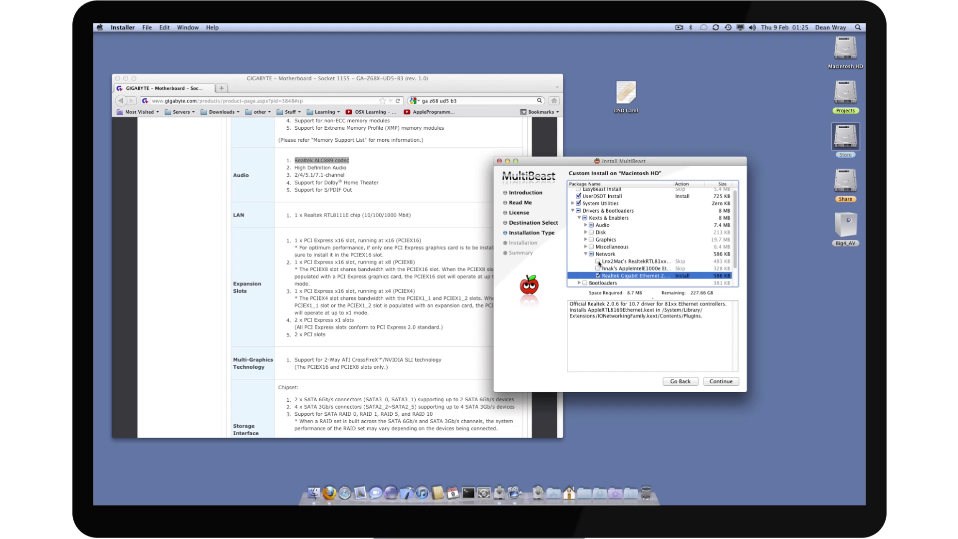
click(597, 262)
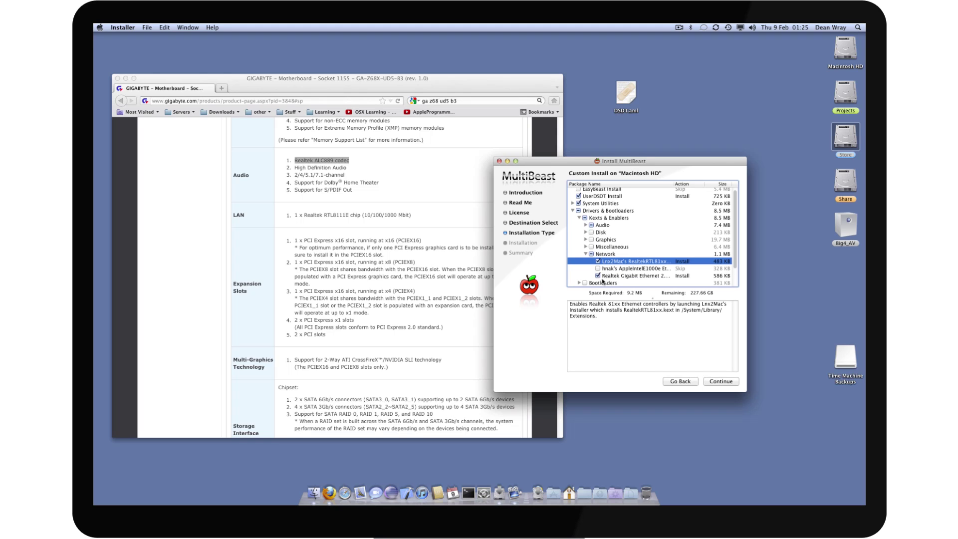
click(598, 276)
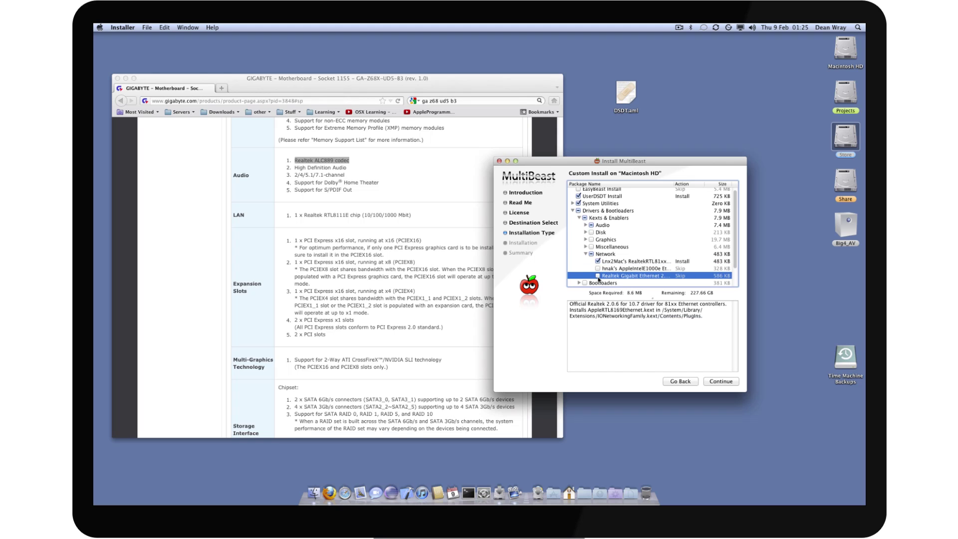
click(598, 261)
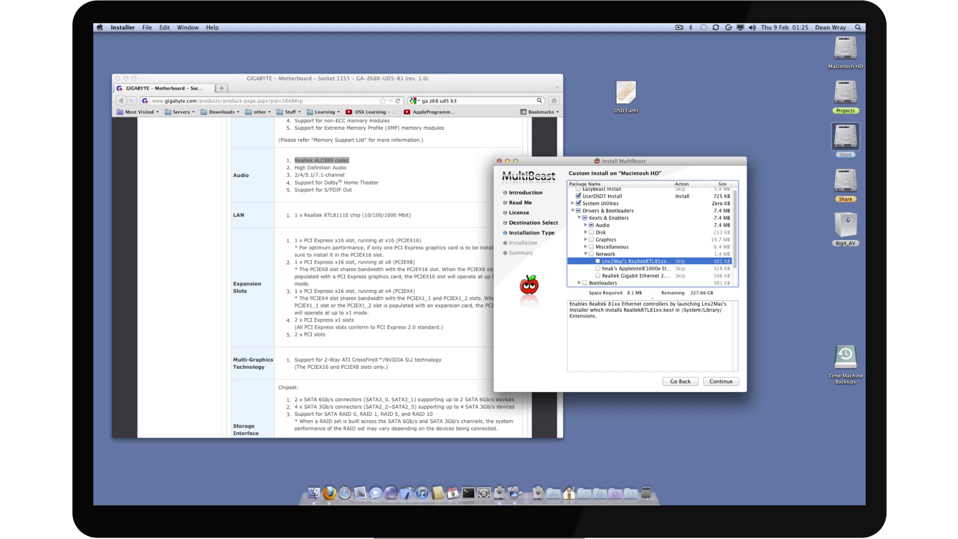
click(847, 358)
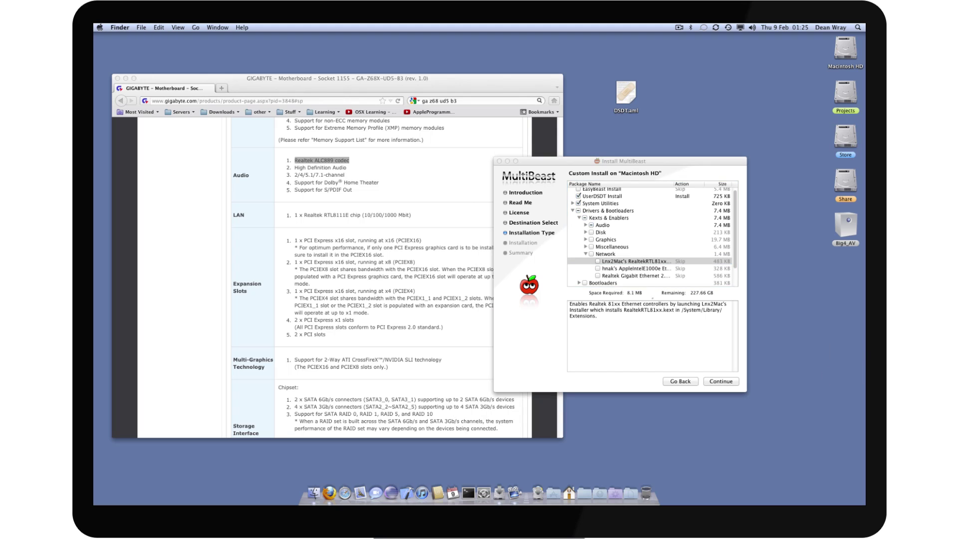
click(586, 255)
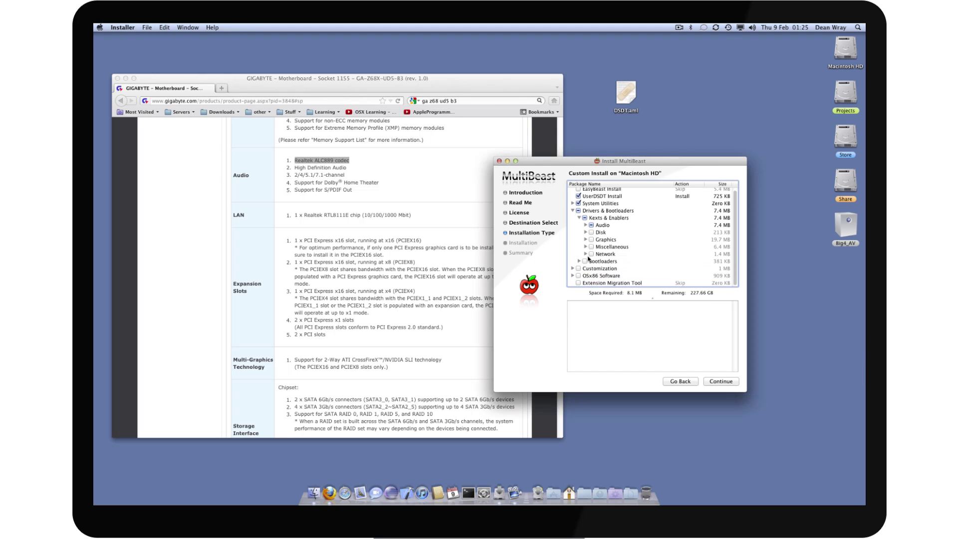
- Collapse Kexts & Enablers and read through the UserDSDT Install description
click(580, 217)
click(579, 218)
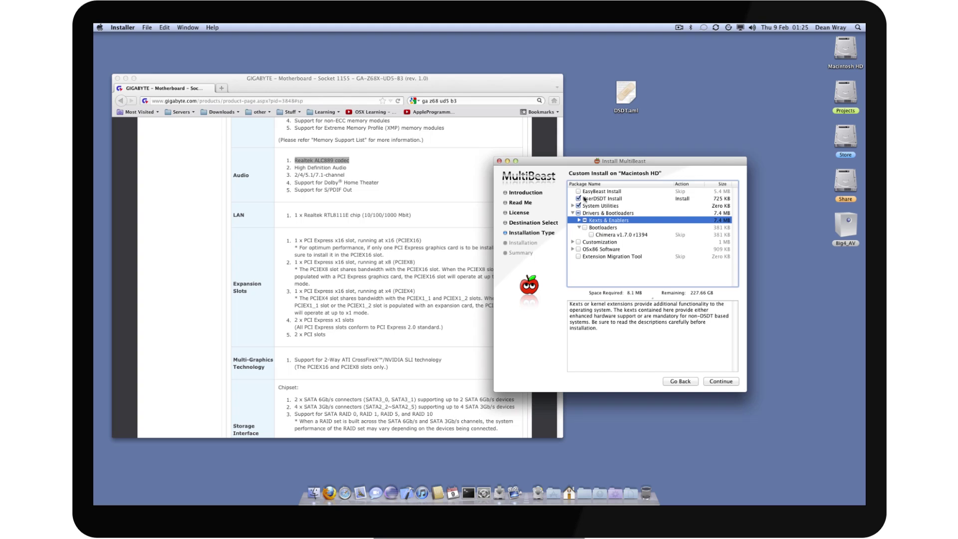
click(606, 199)
scroll(684, 345, down, 3)
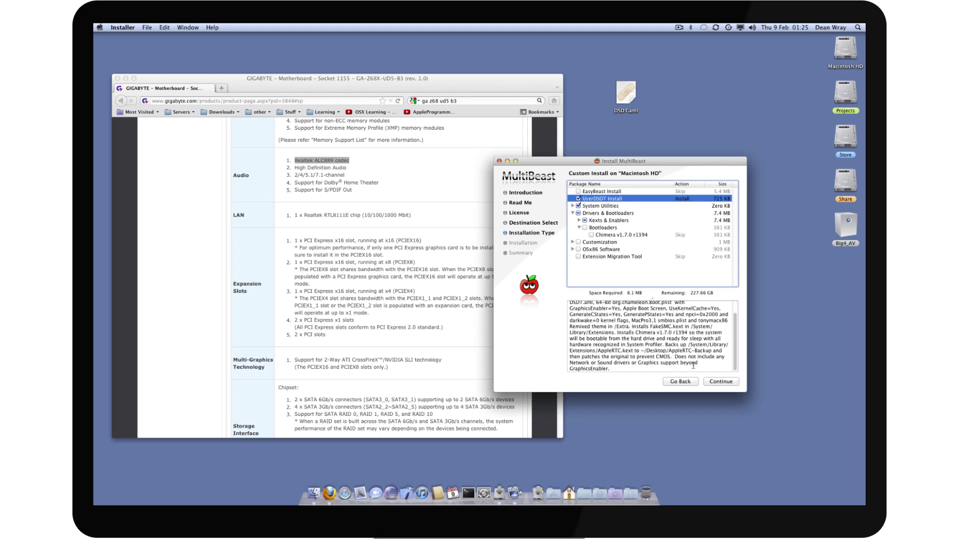
scroll(638, 343, up, 3)
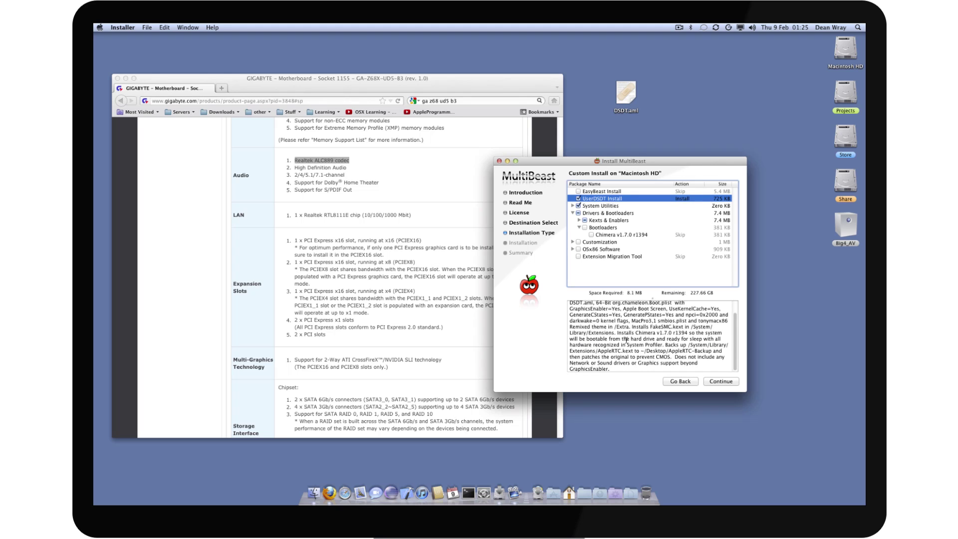
- Read the EasyBeast Install description, then return to and reread UserDSDT Install
click(609, 192)
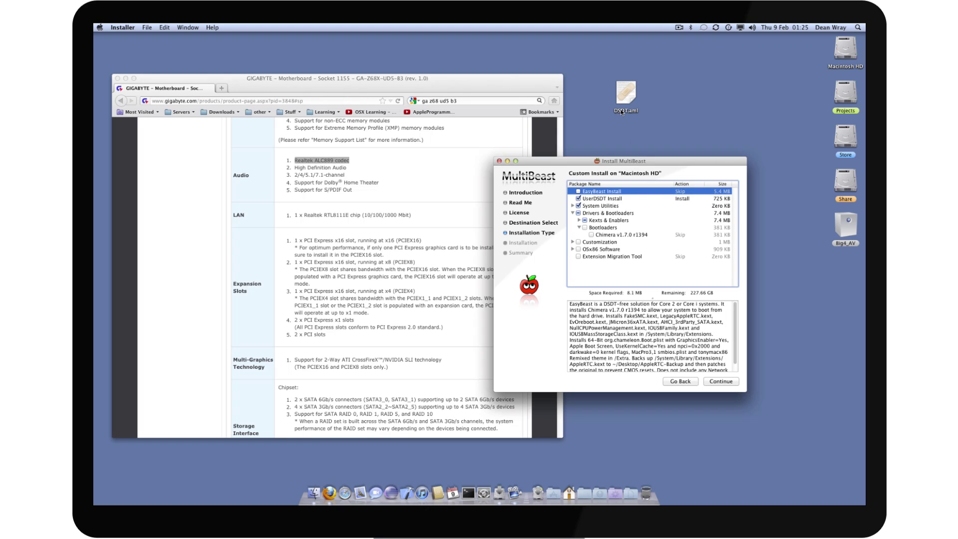
scroll(663, 358, down, 2)
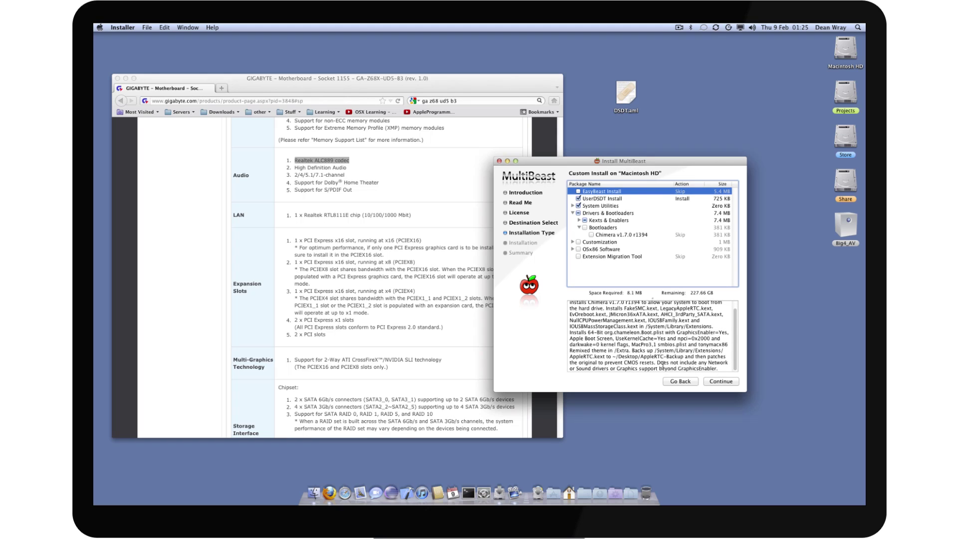
scroll(615, 354, up, 2)
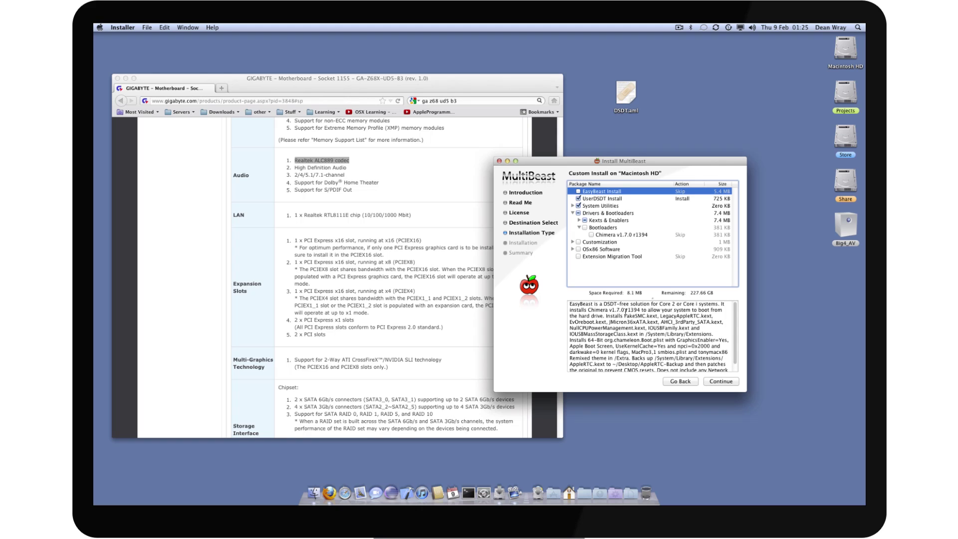
click(589, 199)
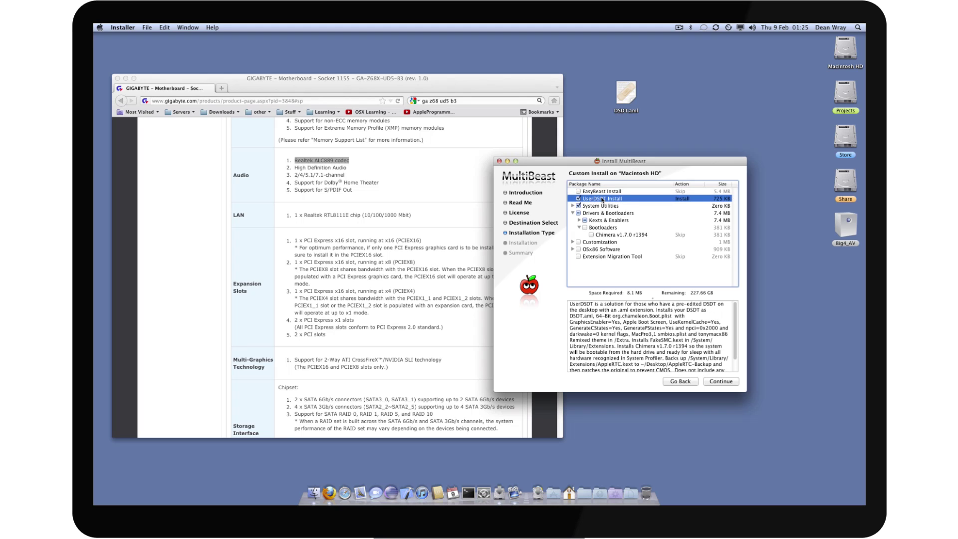
scroll(653, 352, down, 2)
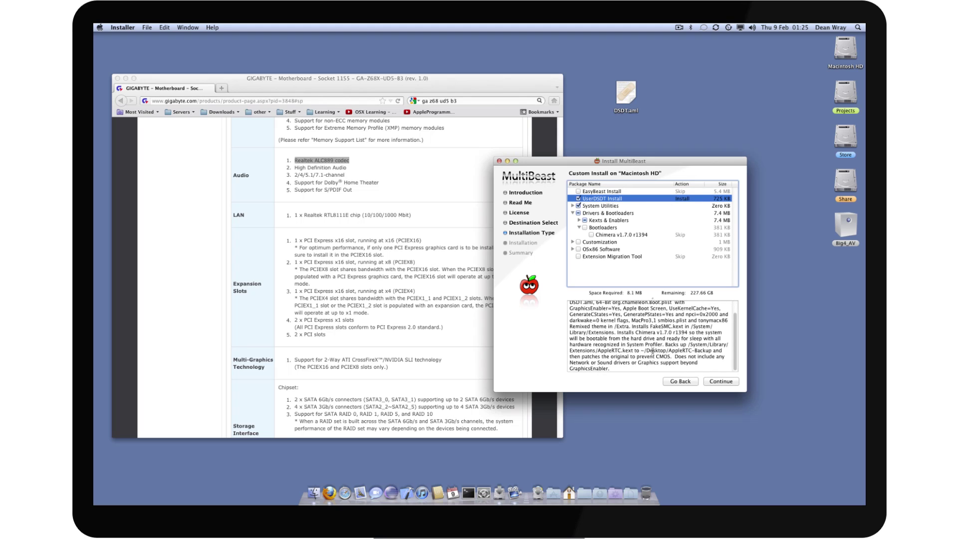
scroll(633, 364, up, 2)
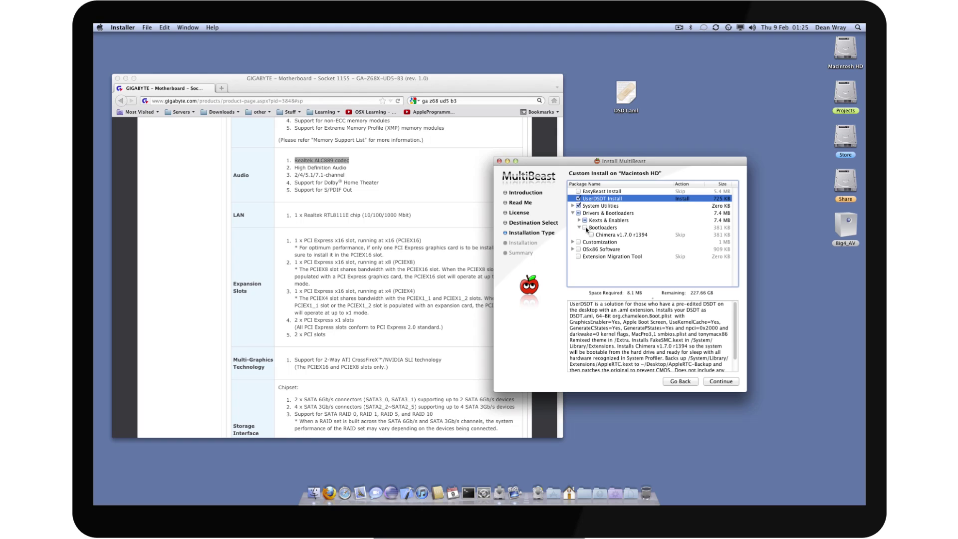
- Tick Chimera v1.7.0 r1394 and the tonymacx86 Classic theme under Customization > Themes
click(591, 234)
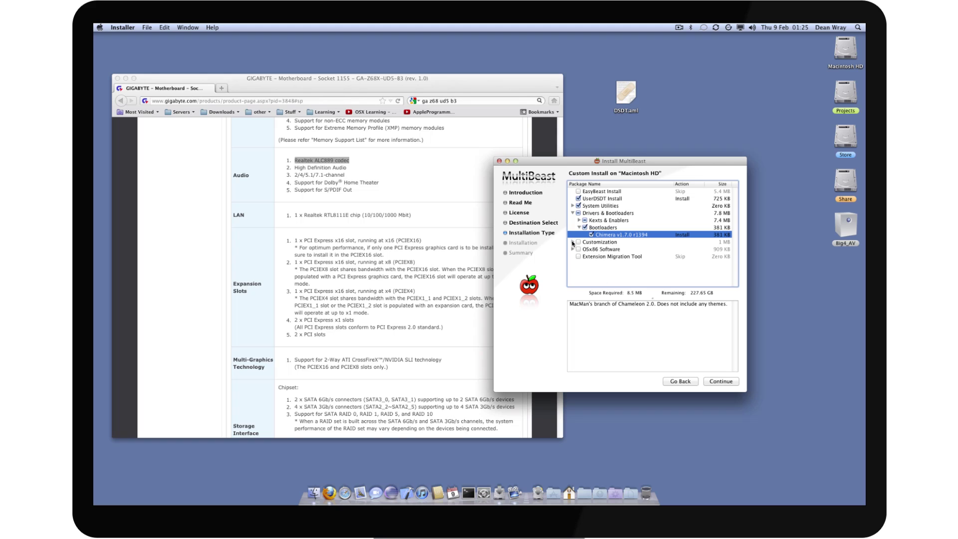
click(573, 242)
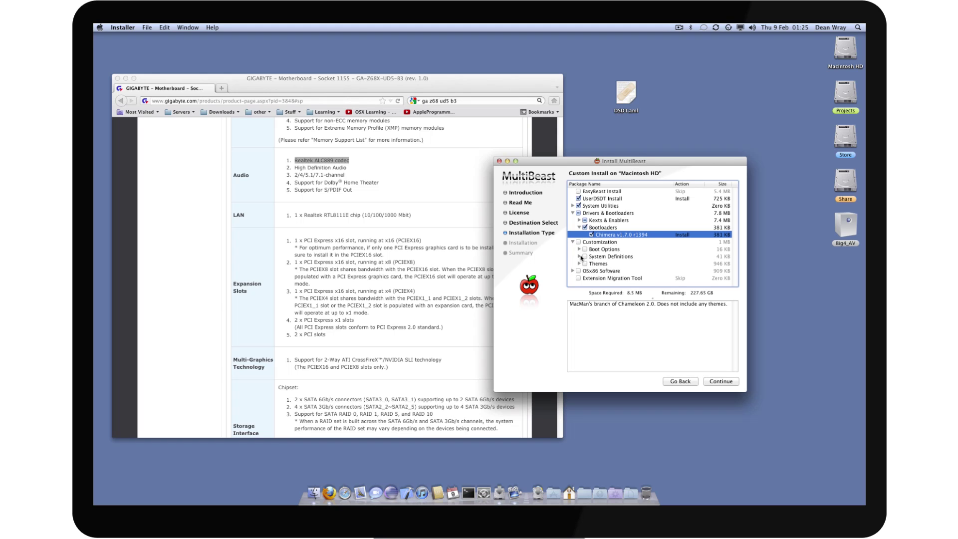
click(580, 256)
click(580, 257)
click(579, 264)
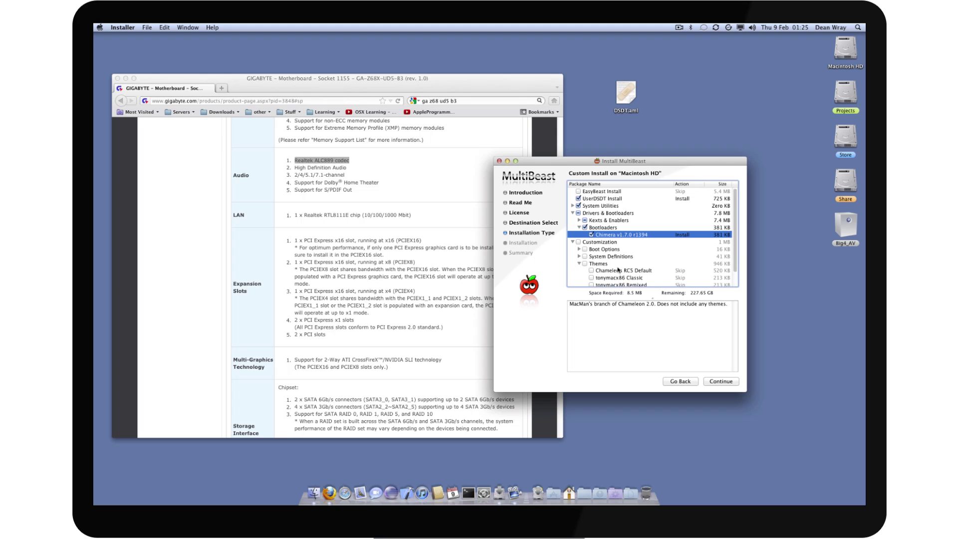
scroll(599, 259, down, 2)
click(591, 261)
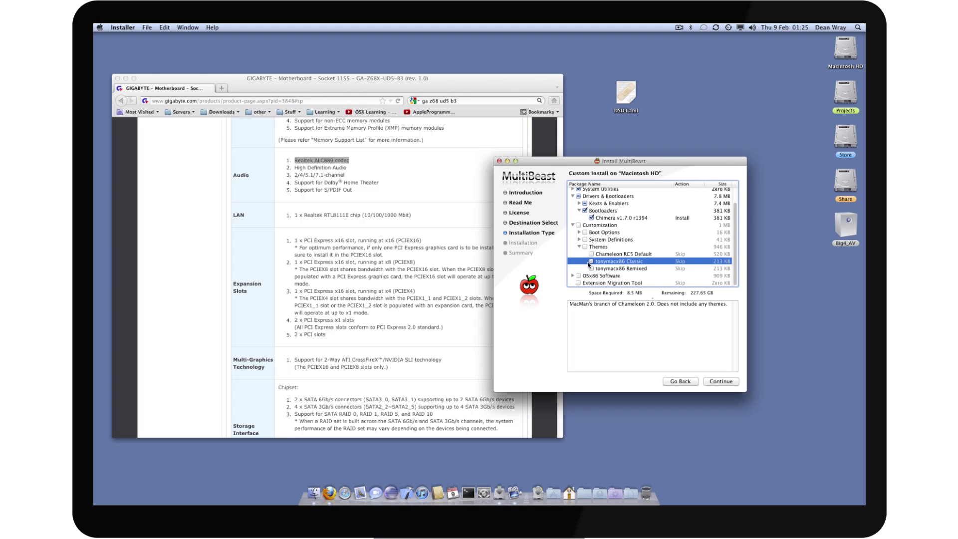
click(580, 247)
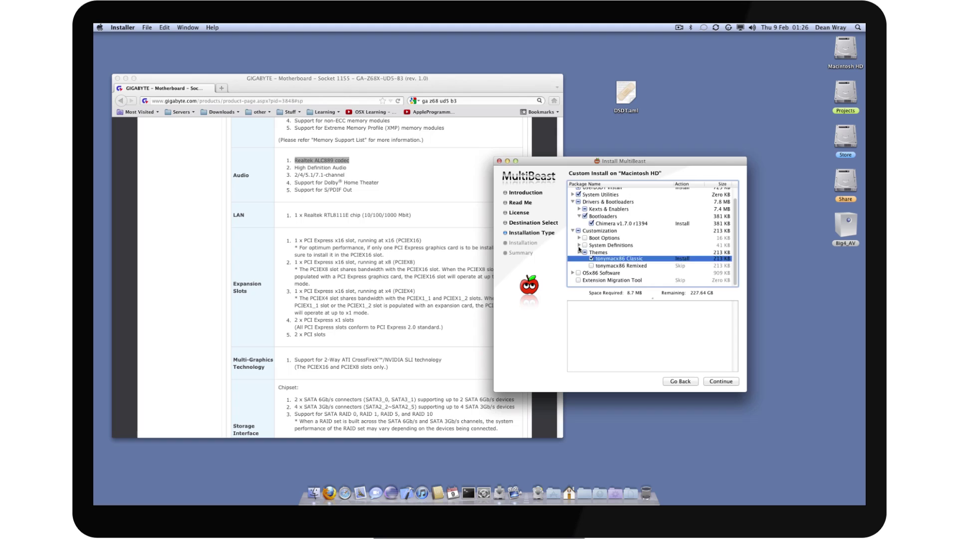
- Browse System Definitions and highlight the MacPro3,1 smbios mention in the UserDSDT Install description
click(580, 256)
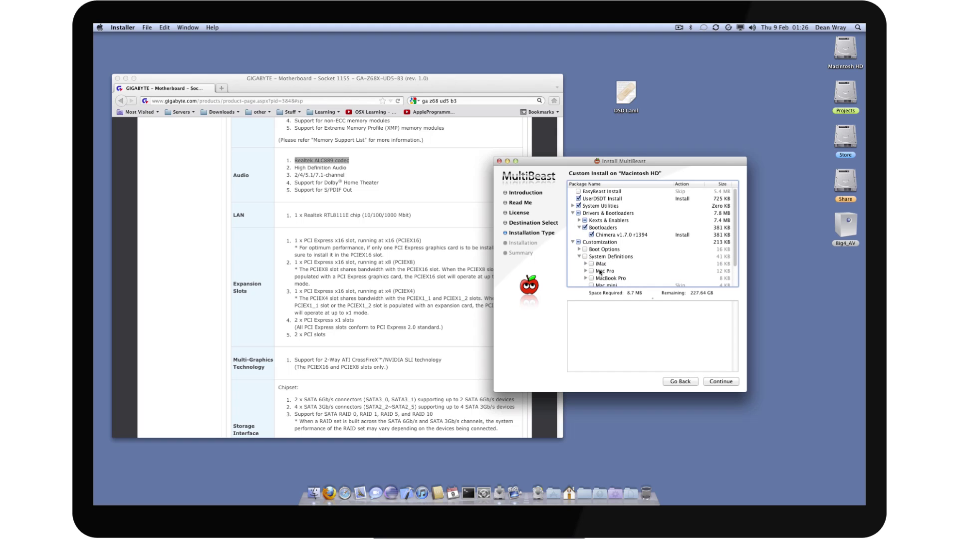
click(604, 199)
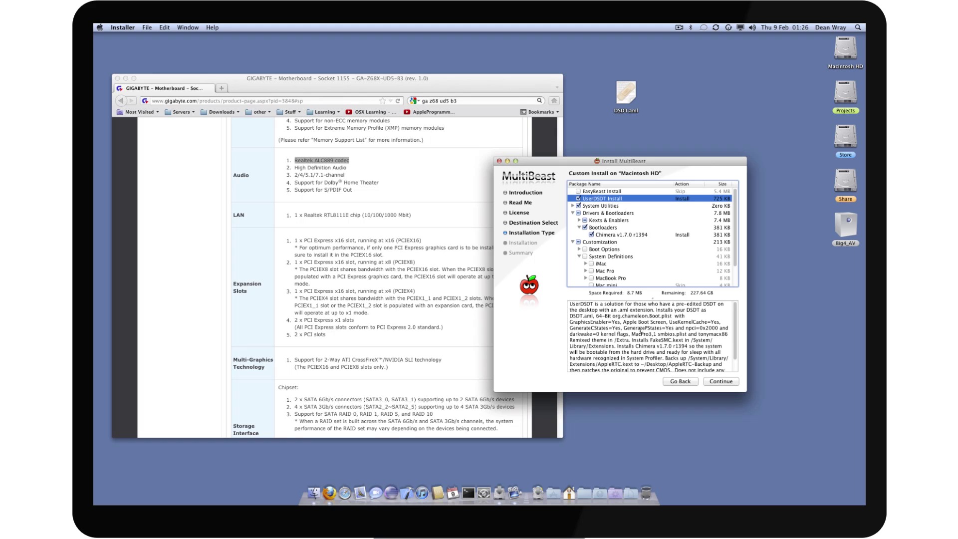
drag(634, 332, 675, 334)
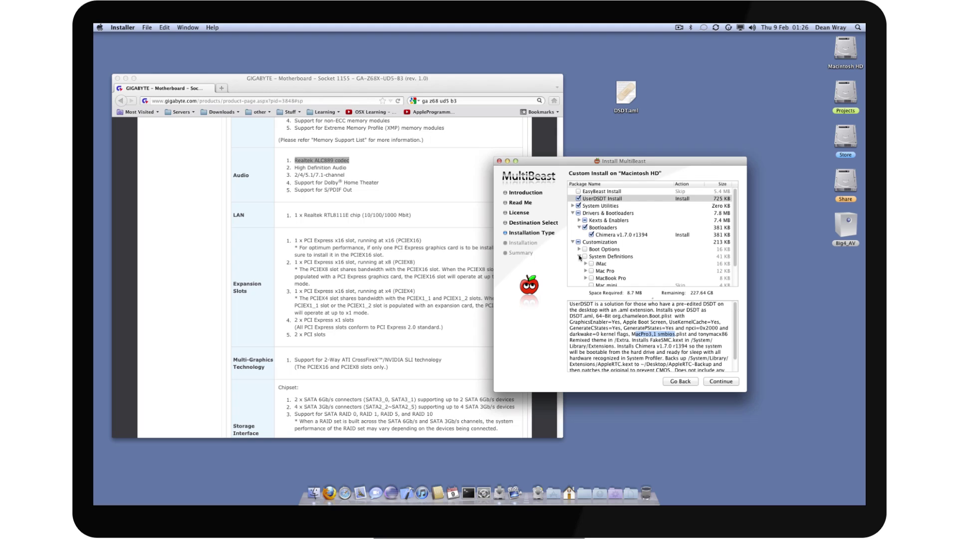
click(579, 256)
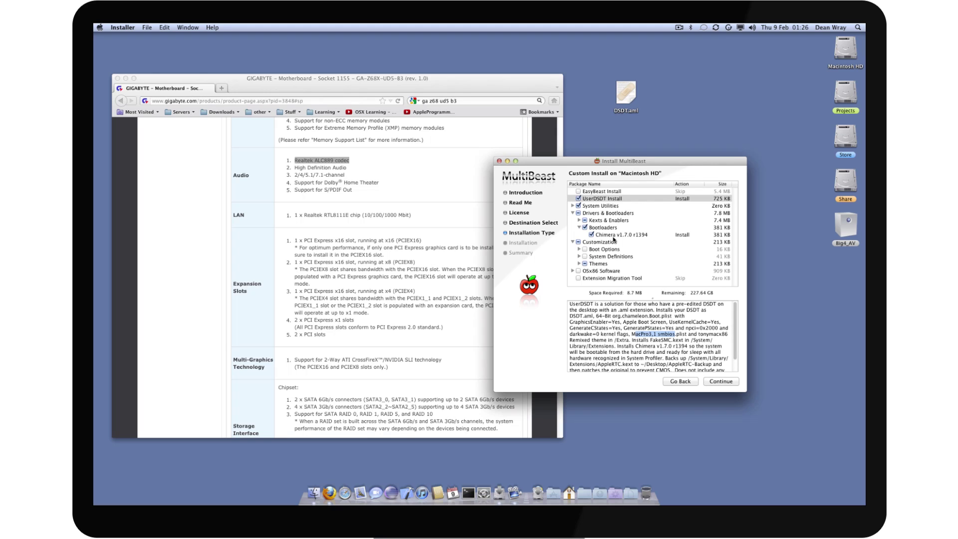
- Untick Chimera, view the tonymacx86 Classic description, and open Kexts & Enablers > Network
click(585, 228)
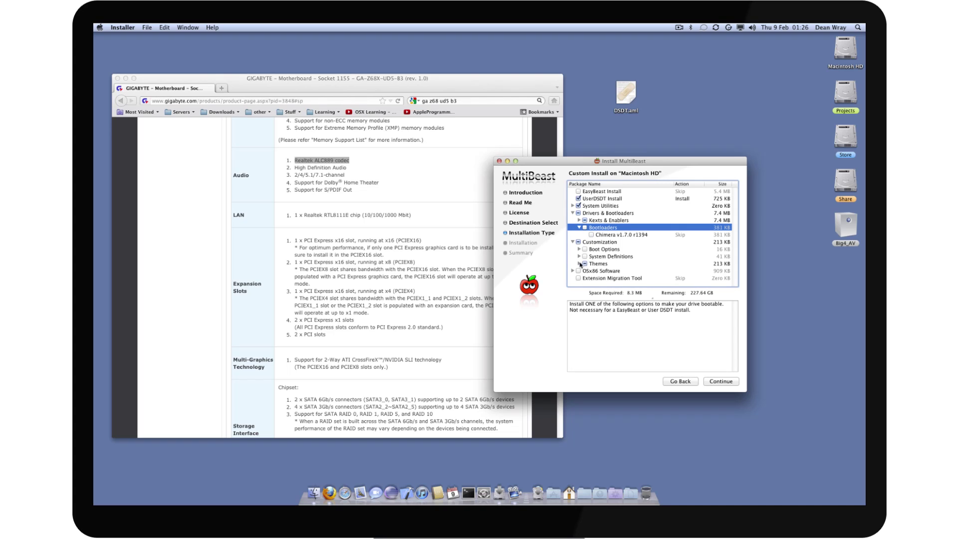
click(579, 263)
click(594, 278)
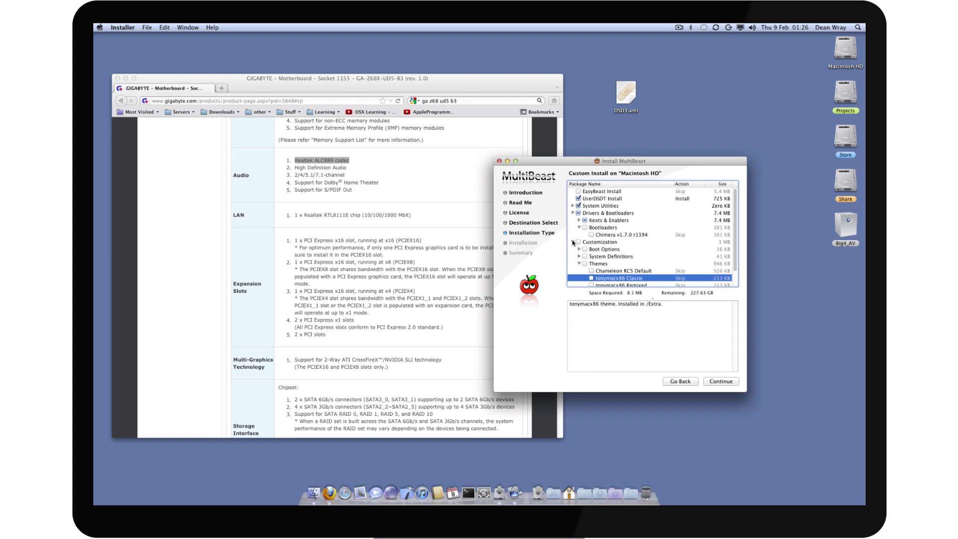
click(572, 242)
click(579, 220)
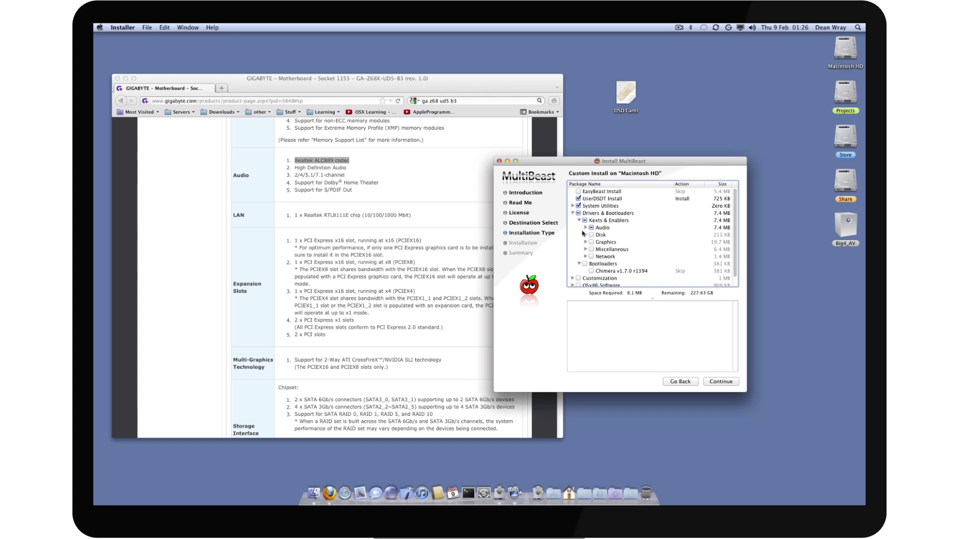
click(586, 256)
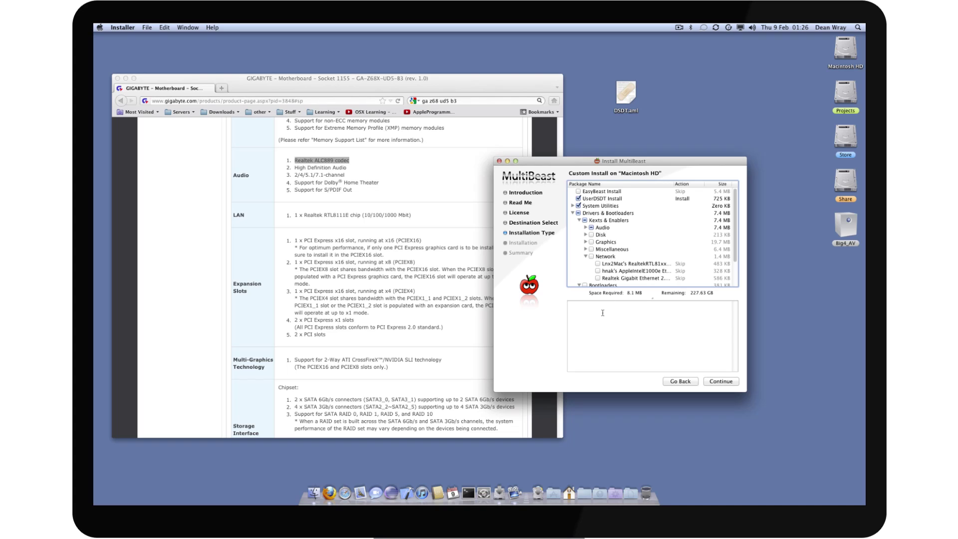
- Untick UserDSDT Install, System Utilities and the Realtek ALC8xx AppleHDA Rollback
click(579, 199)
click(579, 205)
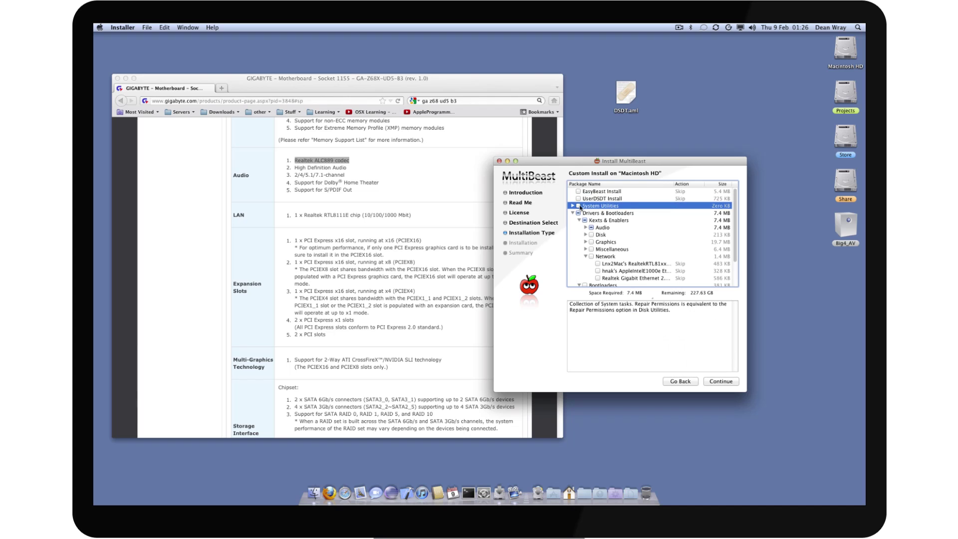
click(586, 228)
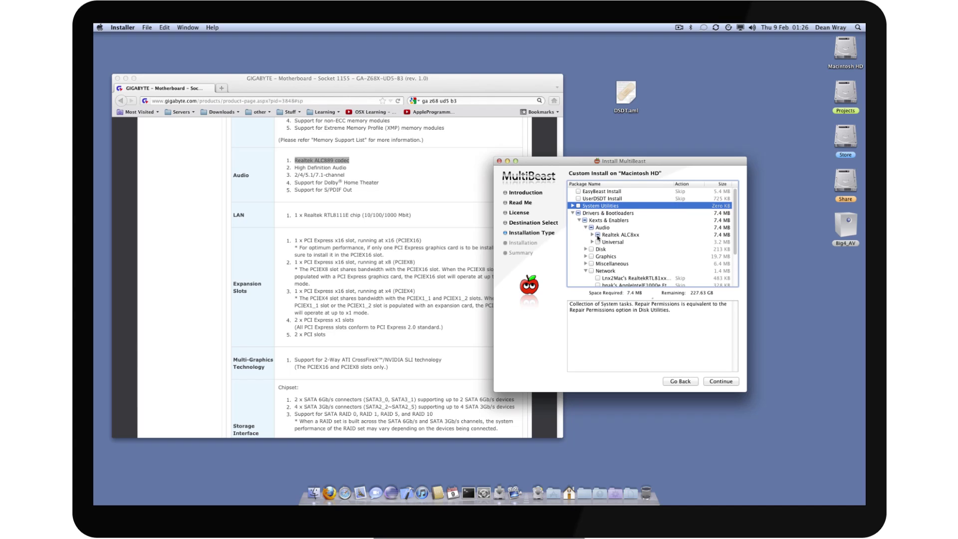
click(592, 235)
click(604, 249)
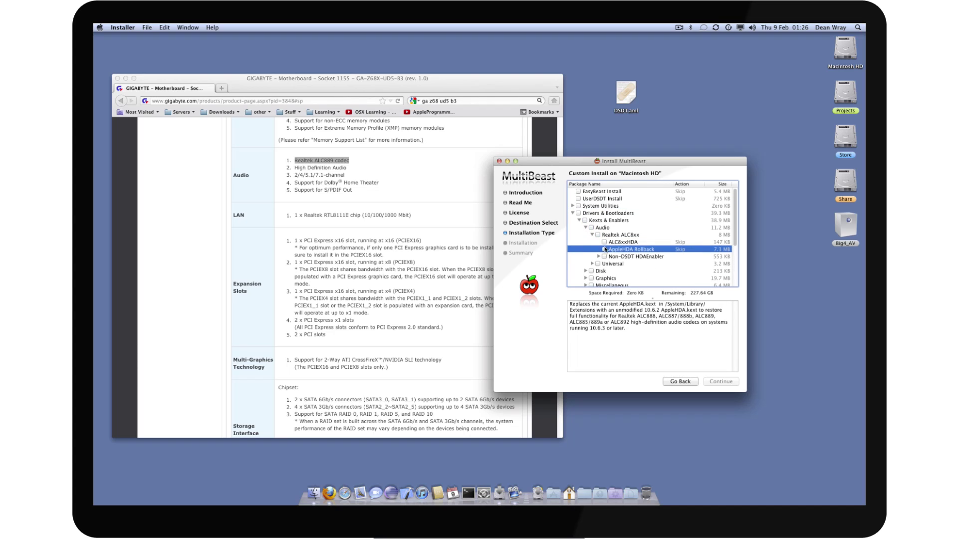
click(578, 220)
- Toggle System Utilities and Realtek Gigabit Ethernet back off, leaving Zero KB required
click(578, 206)
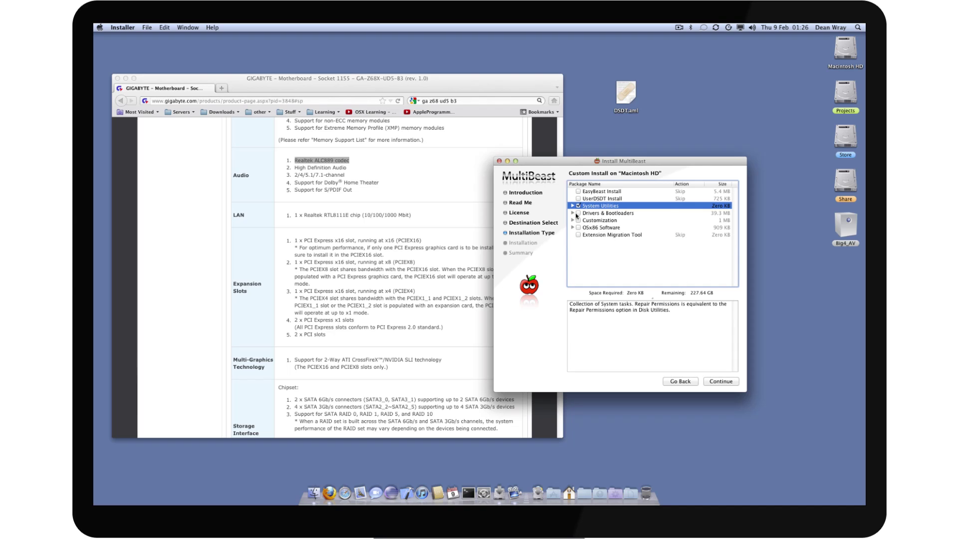
click(580, 220)
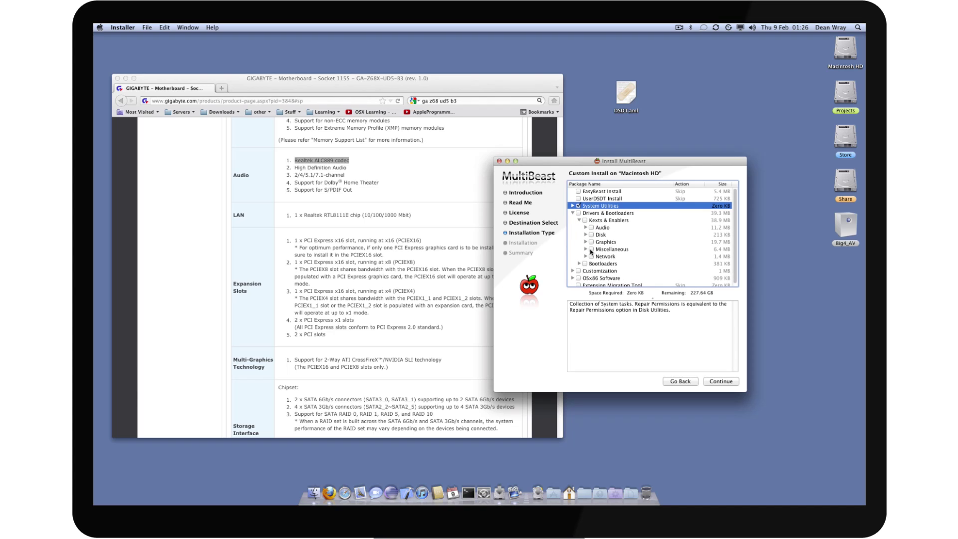
click(586, 256)
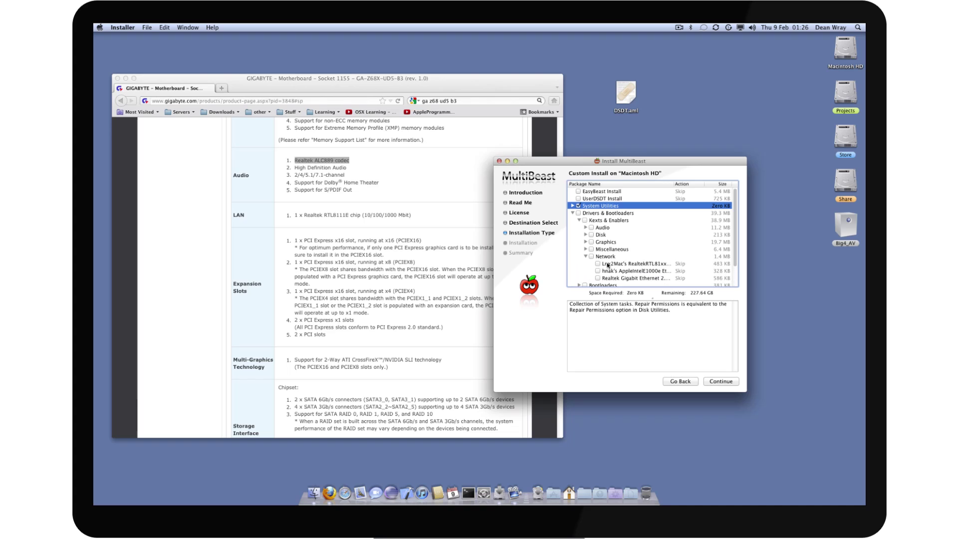
click(598, 278)
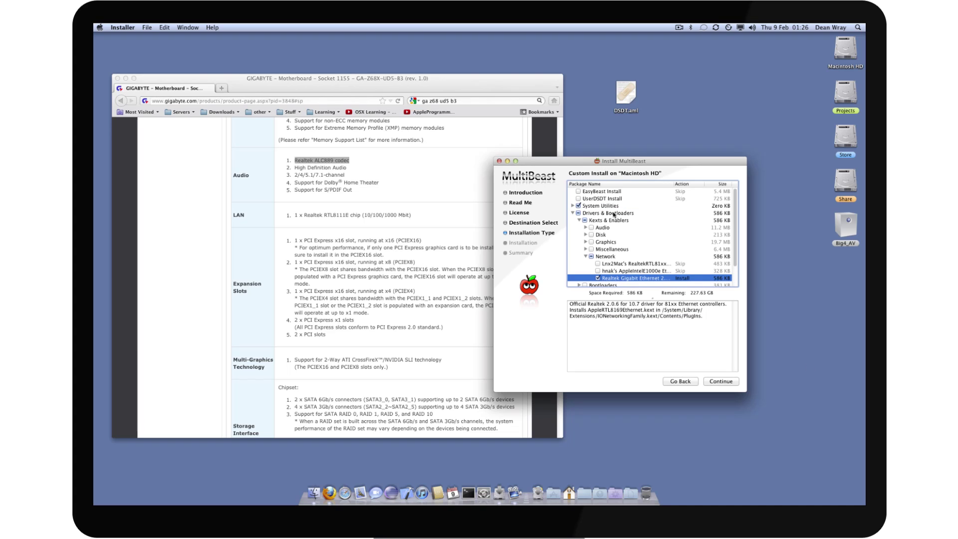
click(598, 278)
click(578, 205)
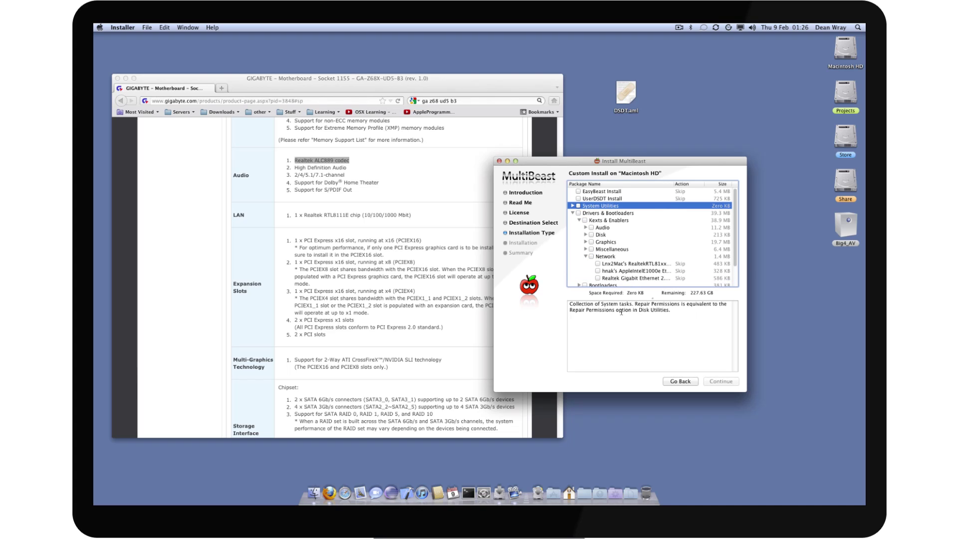
scroll(624, 231, down, 3)
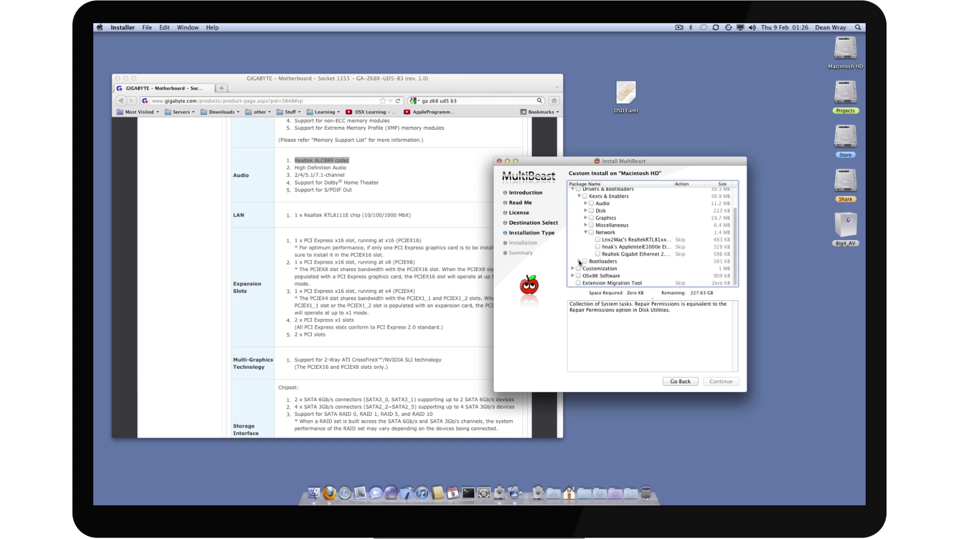
- Tick Chimera v1.7.0 r1394 and browse the Boot Options and System Definitions under Customization
click(580, 261)
click(592, 261)
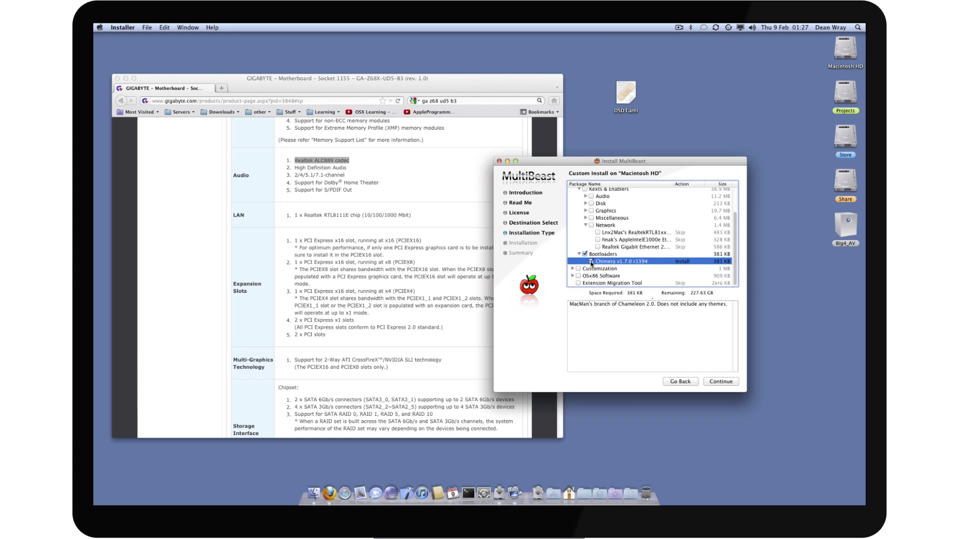
click(573, 268)
scroll(609, 265, down, 3)
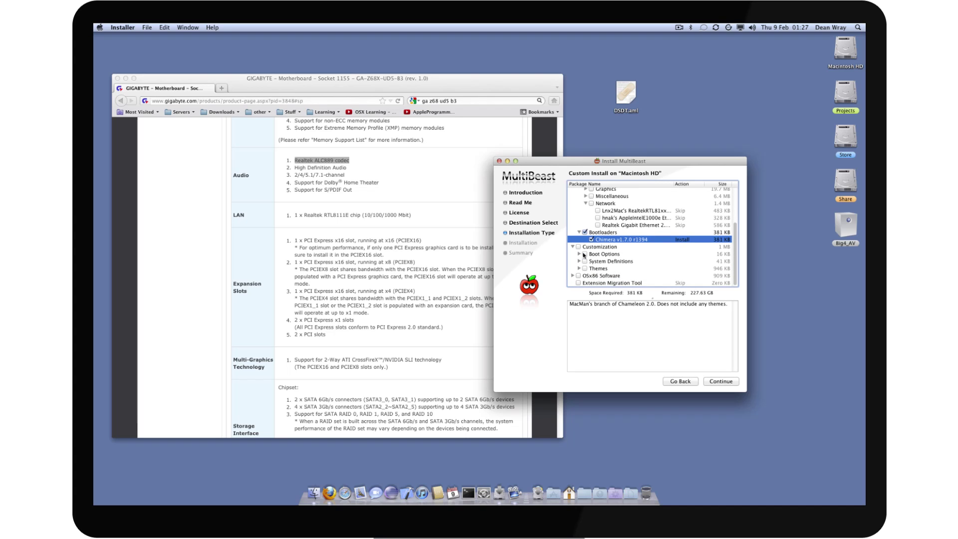
click(580, 254)
scroll(587, 265, down, 4)
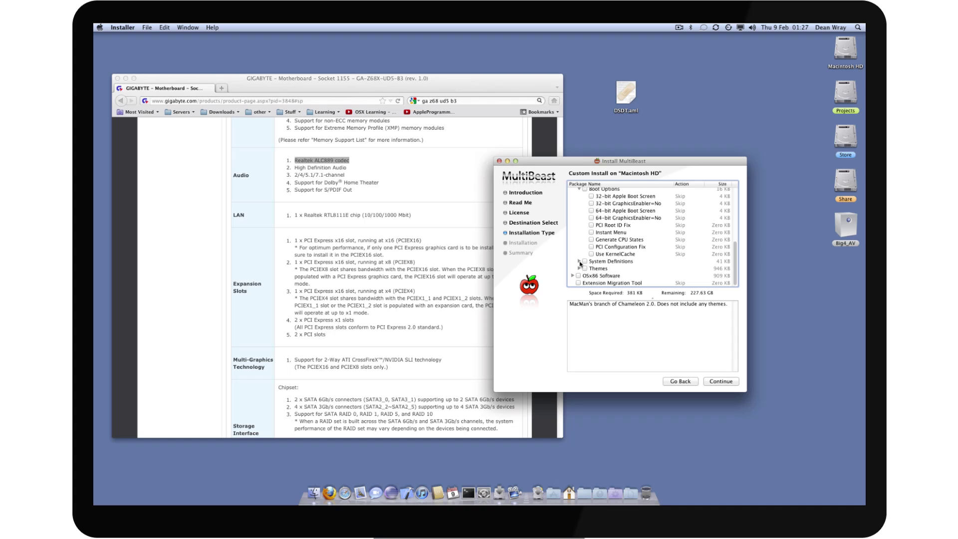
click(579, 261)
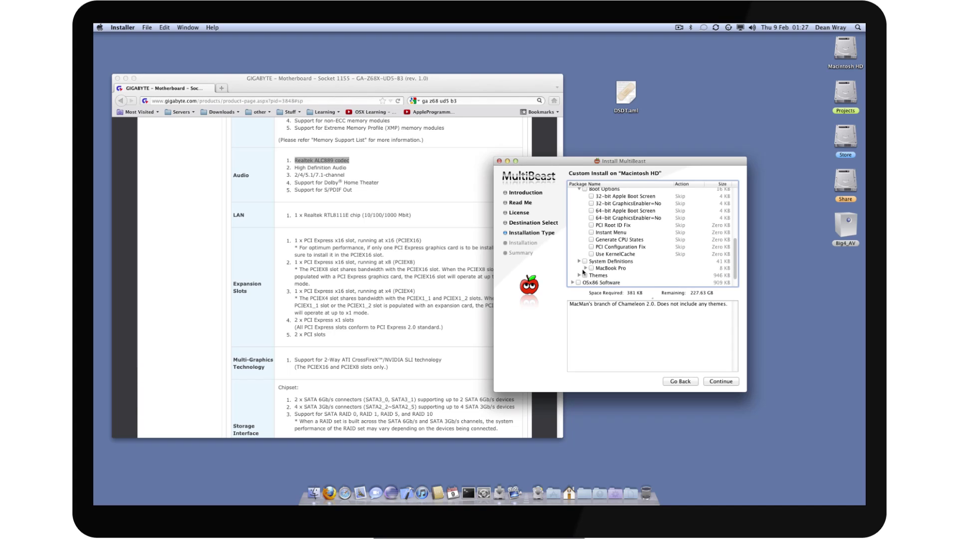
click(580, 261)
- Try the Chameleon RC5 Default and tonymacx86 Classic themes, leaving only tonymacx86 Classic ticked
click(580, 269)
scroll(583, 267, down, 3)
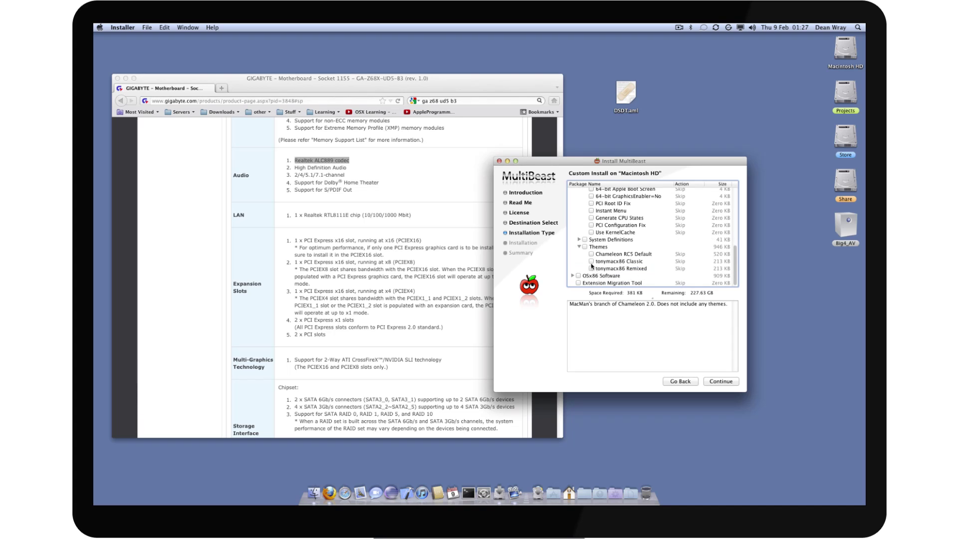
click(592, 254)
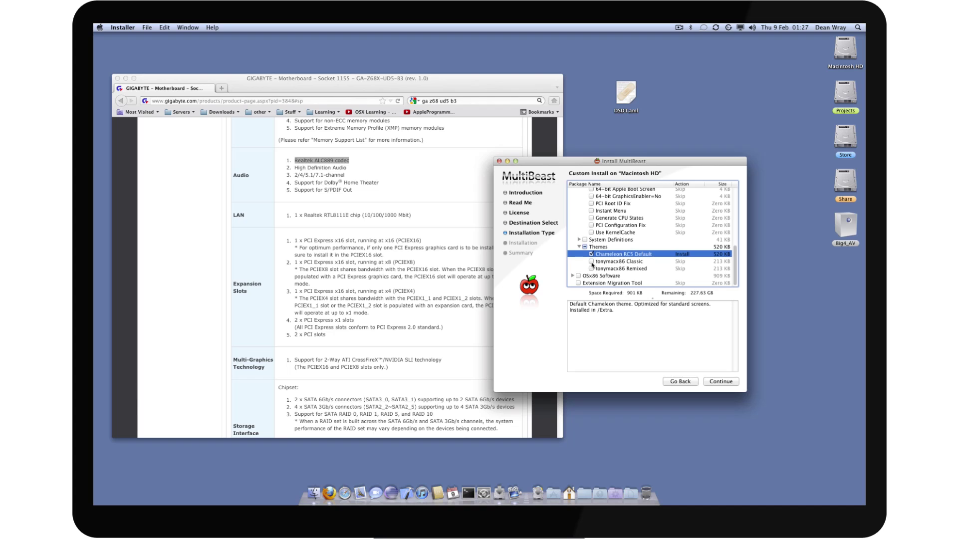
click(592, 262)
click(591, 254)
scroll(616, 252, up, 6)
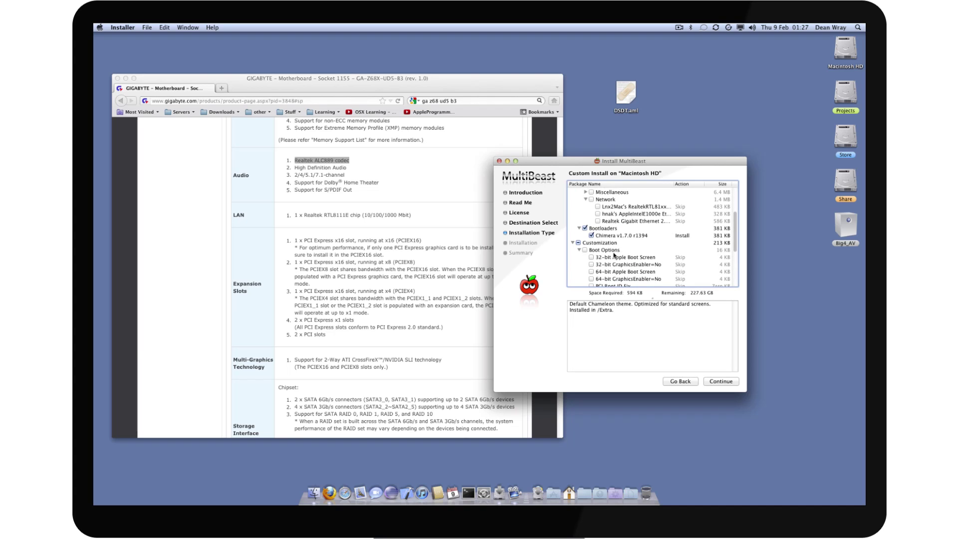
- Untick Chimera v1.7.0 r1394 and tonymacx86 Classic, then return to the top of the list
click(592, 235)
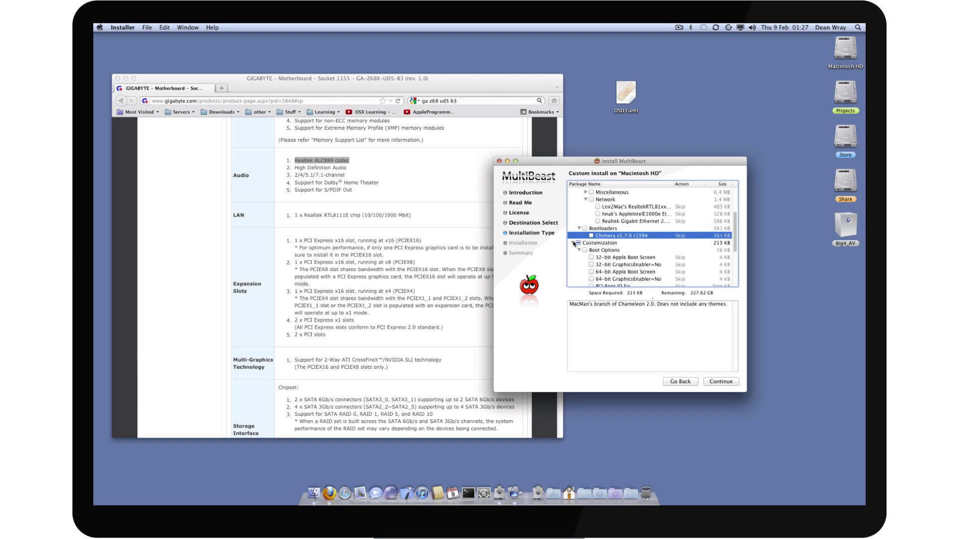
scroll(582, 261, down, 6)
click(591, 262)
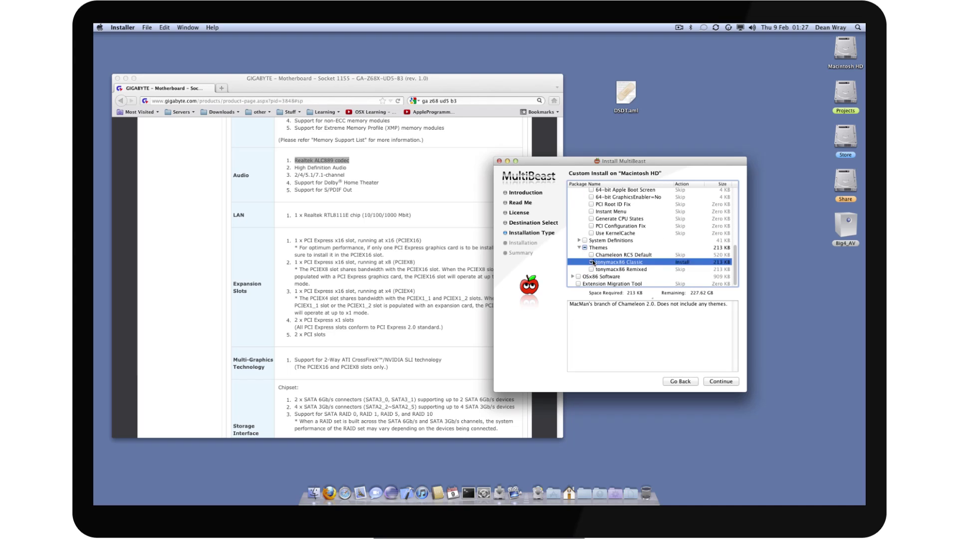
scroll(591, 249, up, 3)
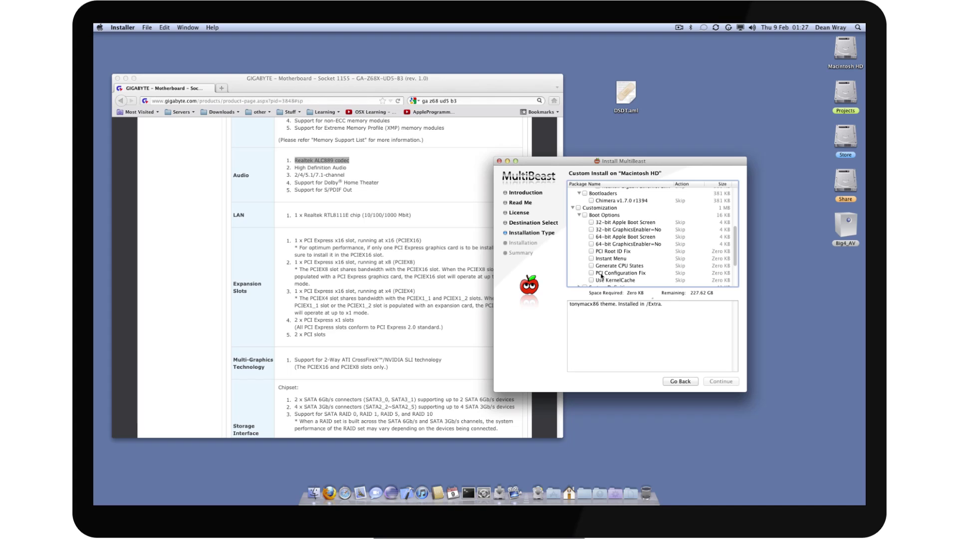
scroll(628, 248, up, 6)
- Review the UserDSDT Install description, then show Boot Options' Use KernelCache (UseKernelCache=Yes) explanation
click(593, 198)
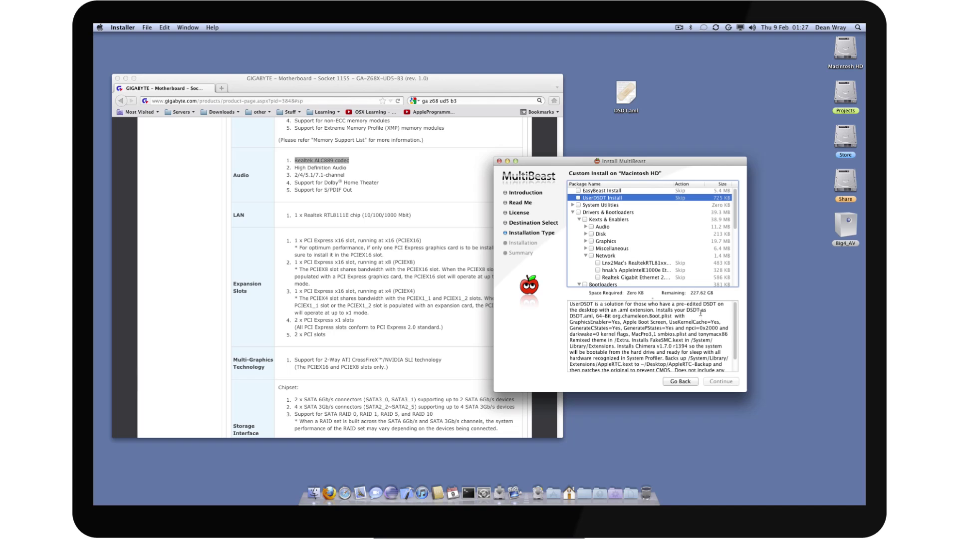
drag(571, 321, 673, 318)
click(619, 313)
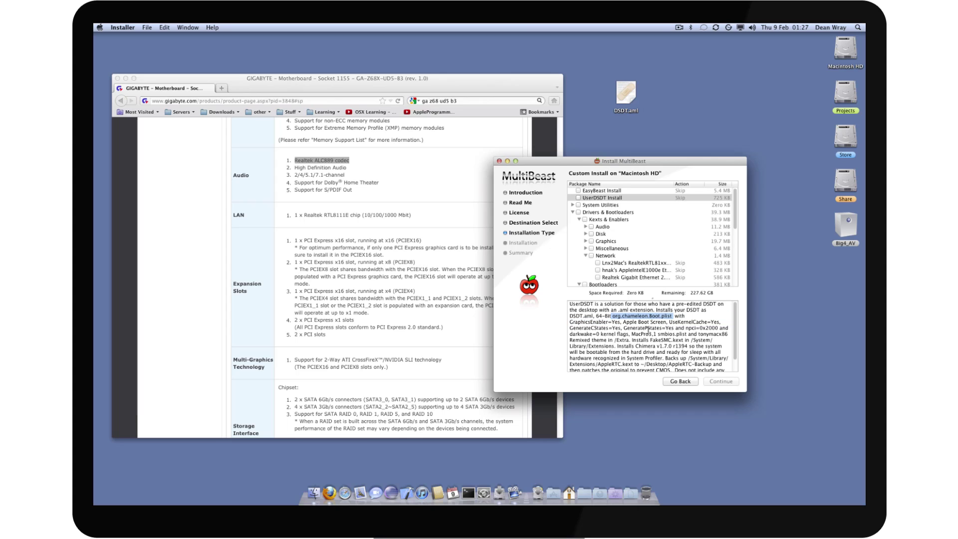
scroll(607, 242, down, 8)
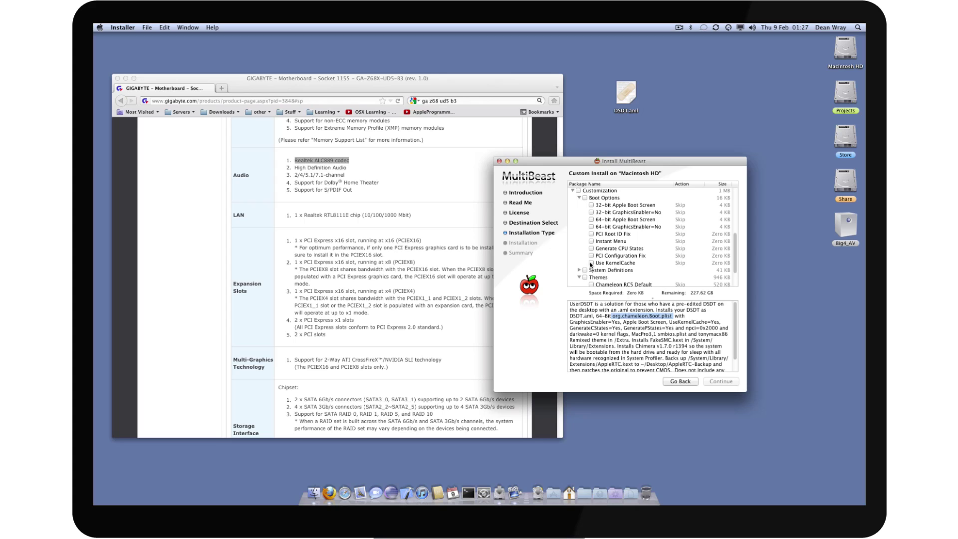
click(621, 264)
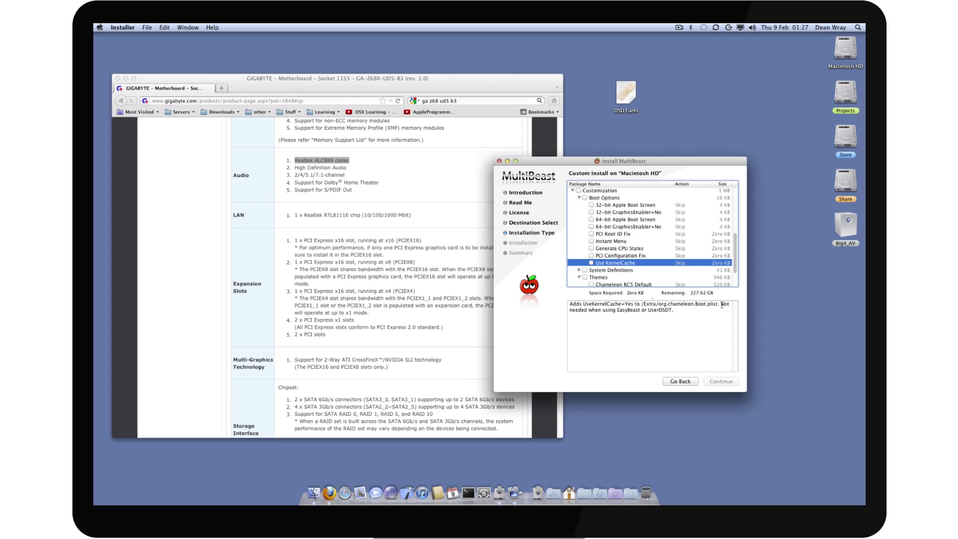
- Highlight the words EasyBeast and UserDSDT in the Use KernelCache description
double_click(629, 310)
double_click(660, 310)
scroll(602, 214, up, 2)
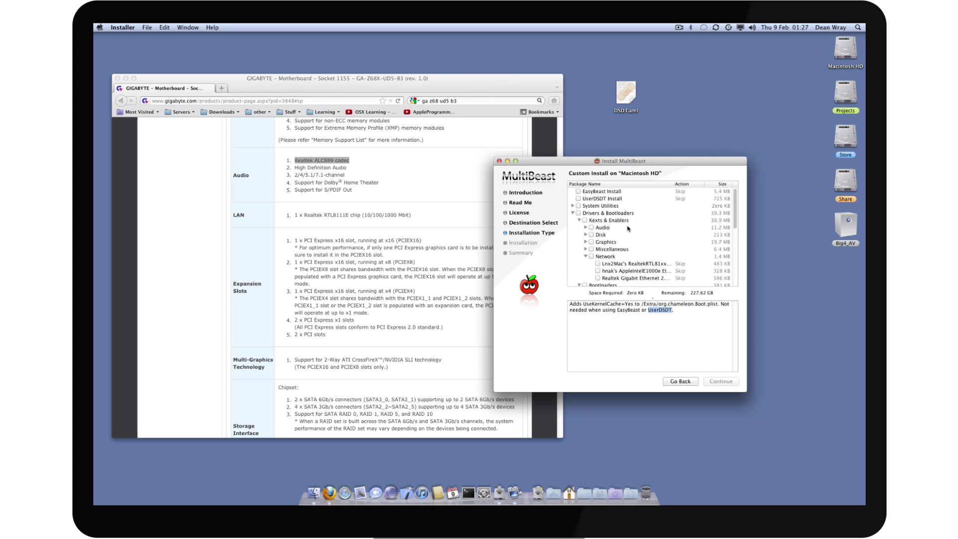
scroll(607, 206, down, 5)
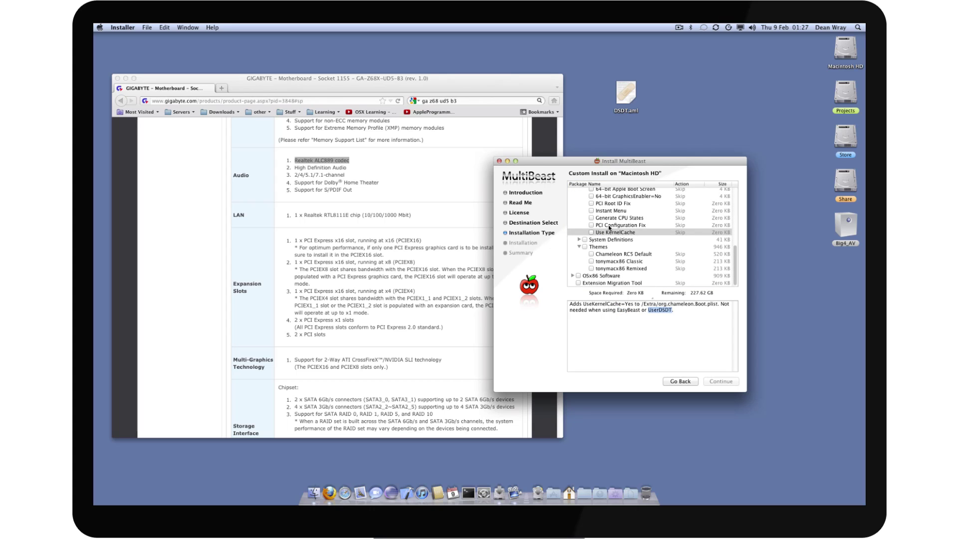
scroll(615, 233, up, 3)
- Review PCI Configuration Fix and Generate CPU States, then tick Instant Menu for installation
click(632, 272)
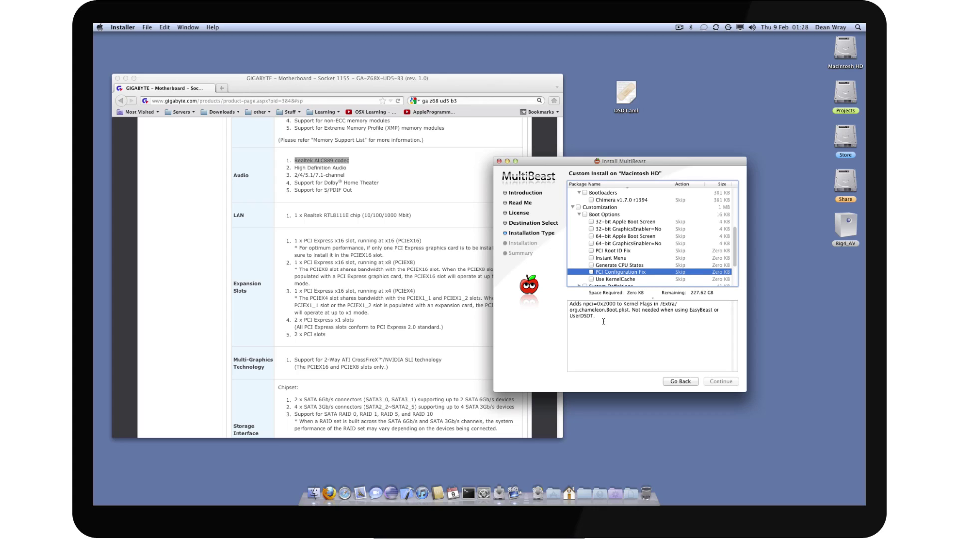
click(614, 265)
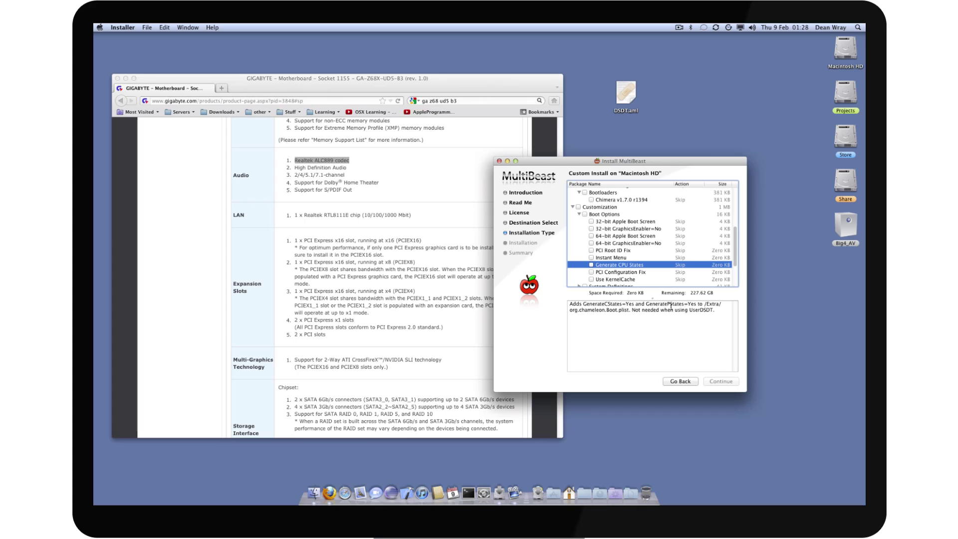
click(610, 259)
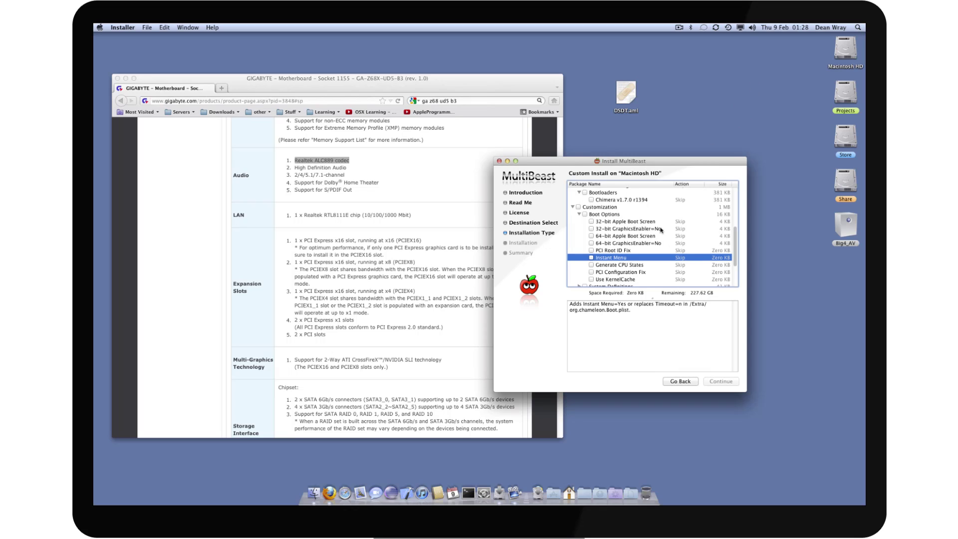
click(592, 259)
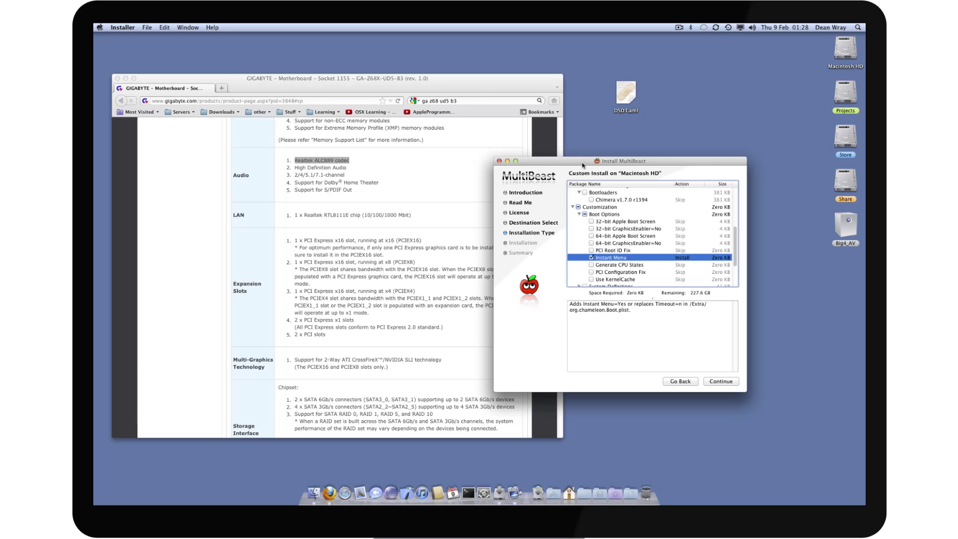
- Untick Instant Menu and collapse the Customization, Network and Drivers & Bootloaders groups
drag(583, 164, 655, 130)
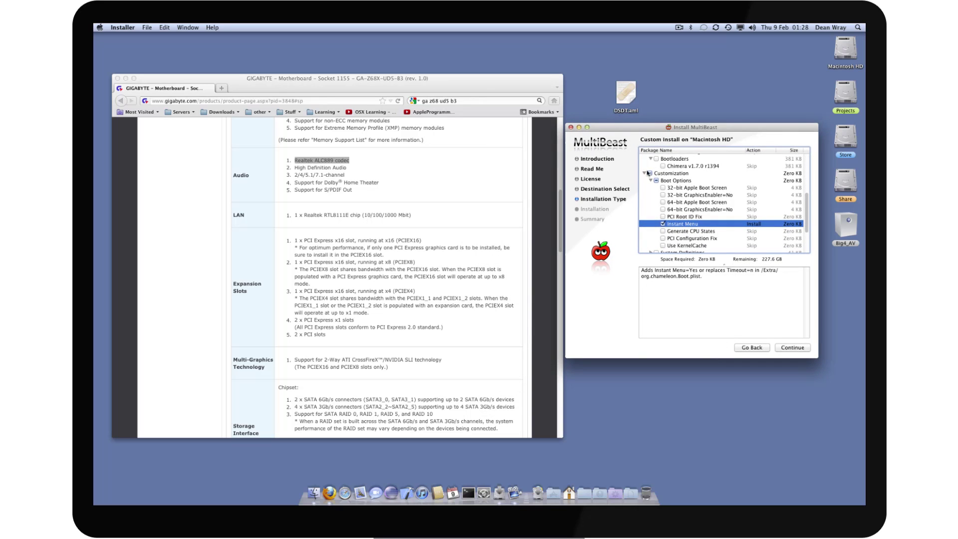
click(663, 224)
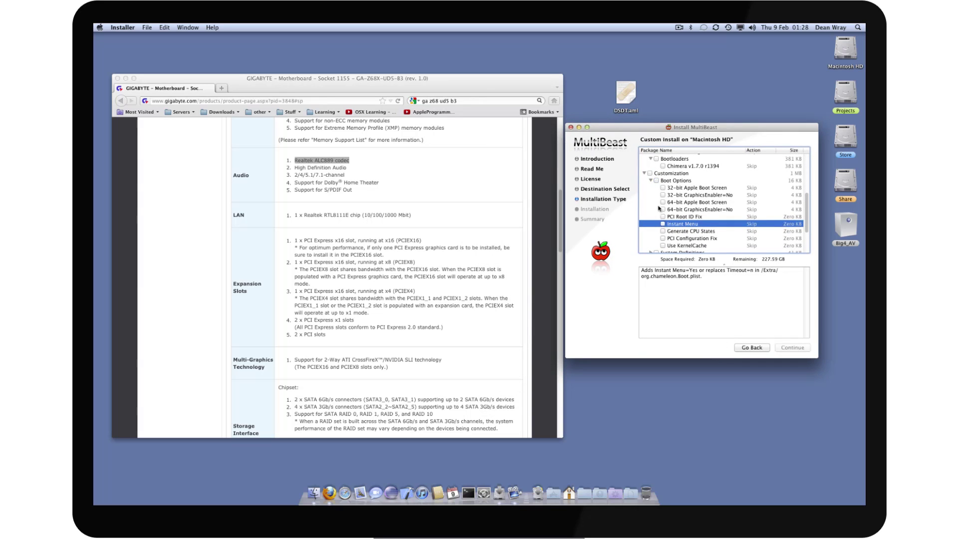
click(644, 173)
click(657, 192)
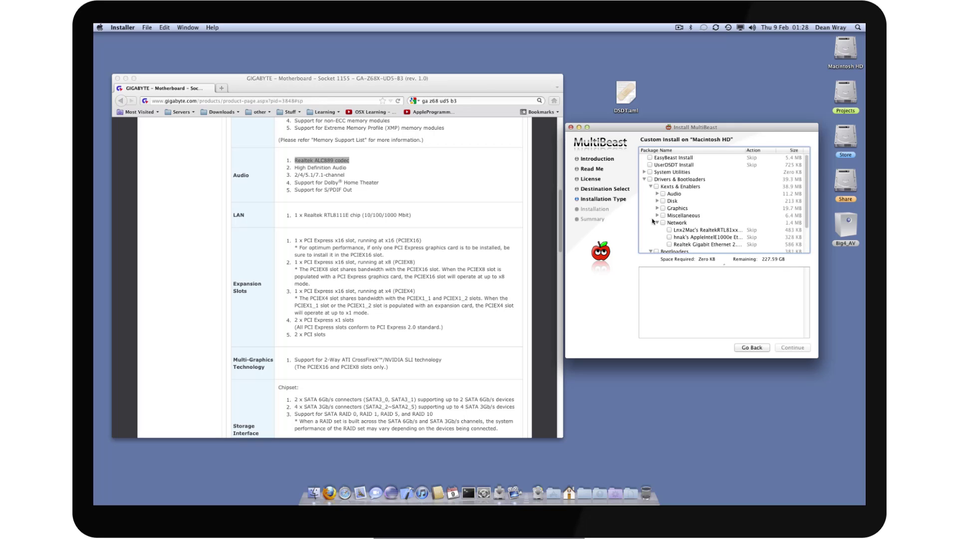
click(644, 181)
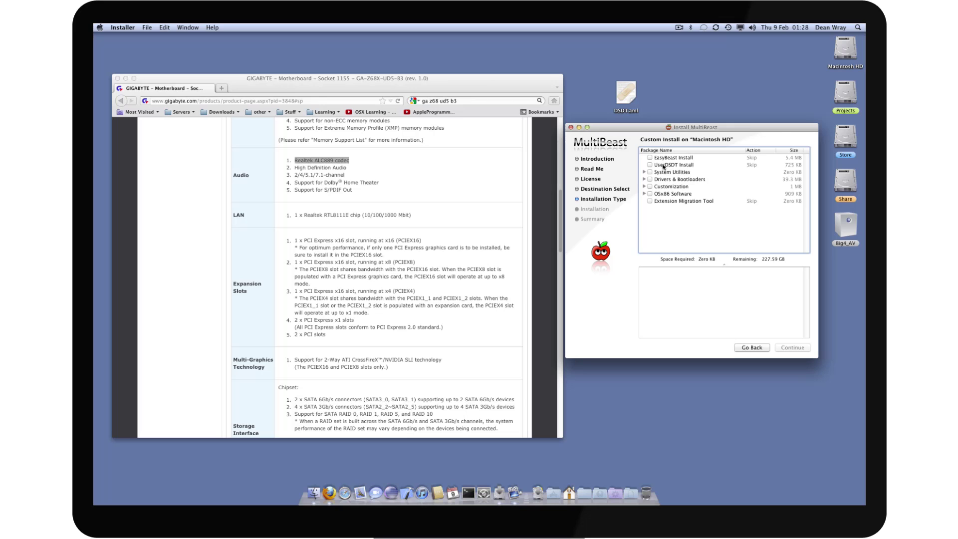
- Show the Extension Migration Tool and UserDSDT Install explanations, then clear the selection
click(667, 202)
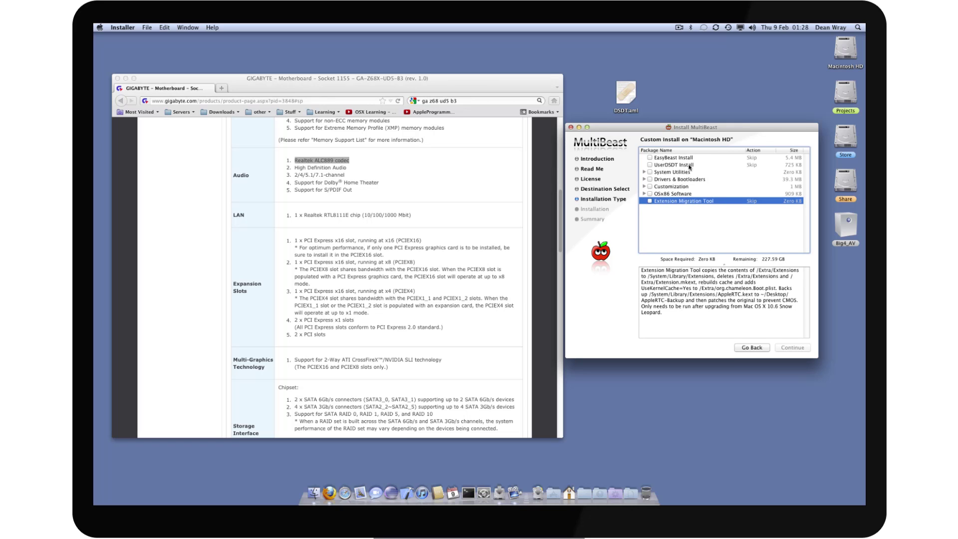
click(663, 166)
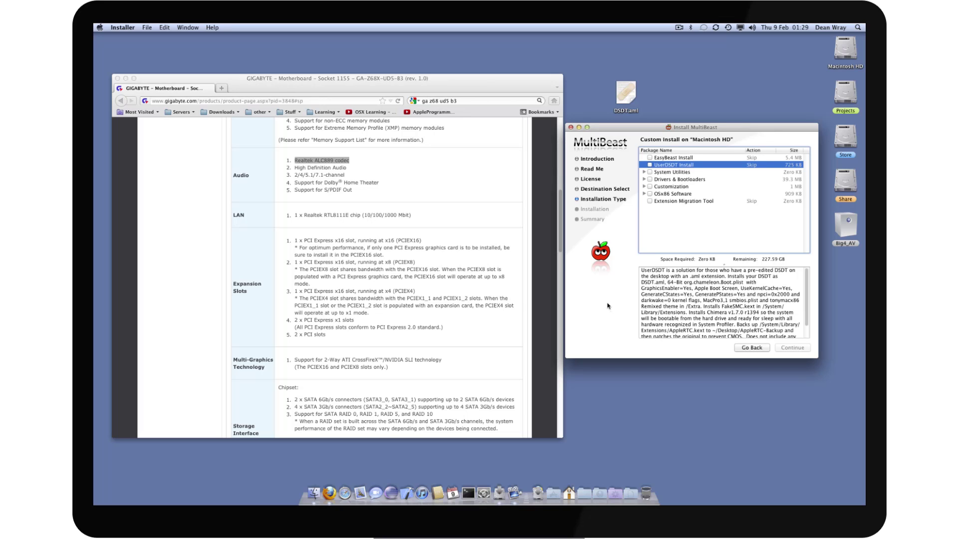
click(690, 238)
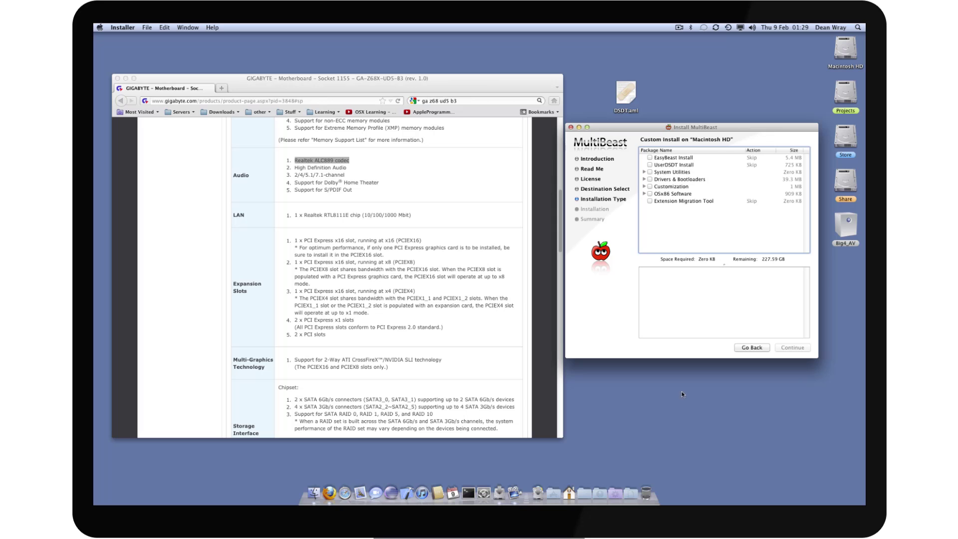
- Expand Drivers & Bootloaders > Audio > Universal and show the VoodooHDA 0.2.7.3 description
click(667, 172)
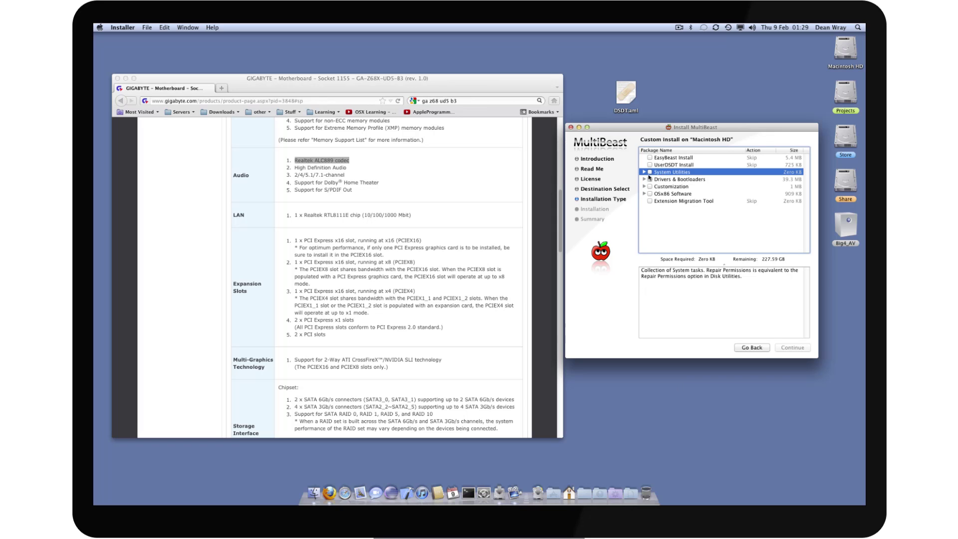
click(644, 180)
click(658, 193)
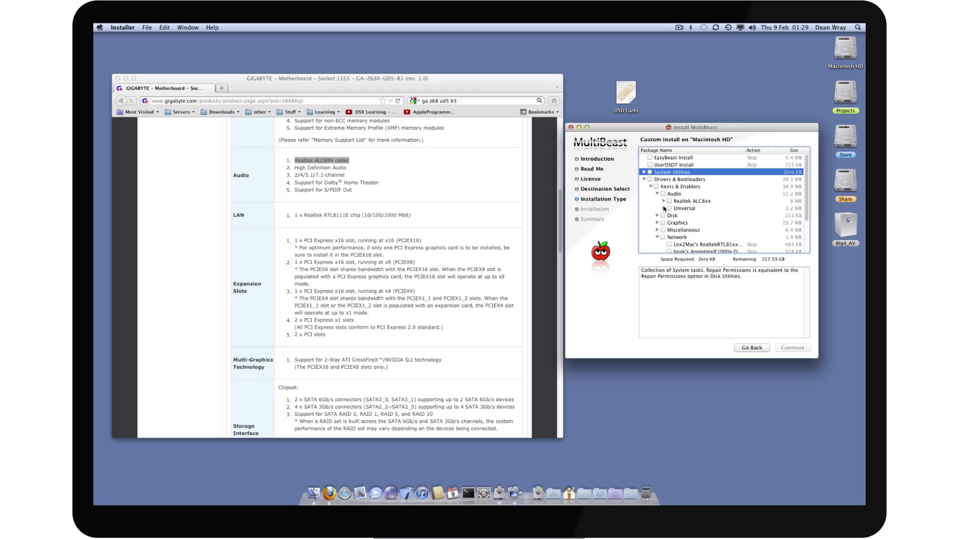
click(664, 208)
scroll(701, 232, down, 3)
click(708, 188)
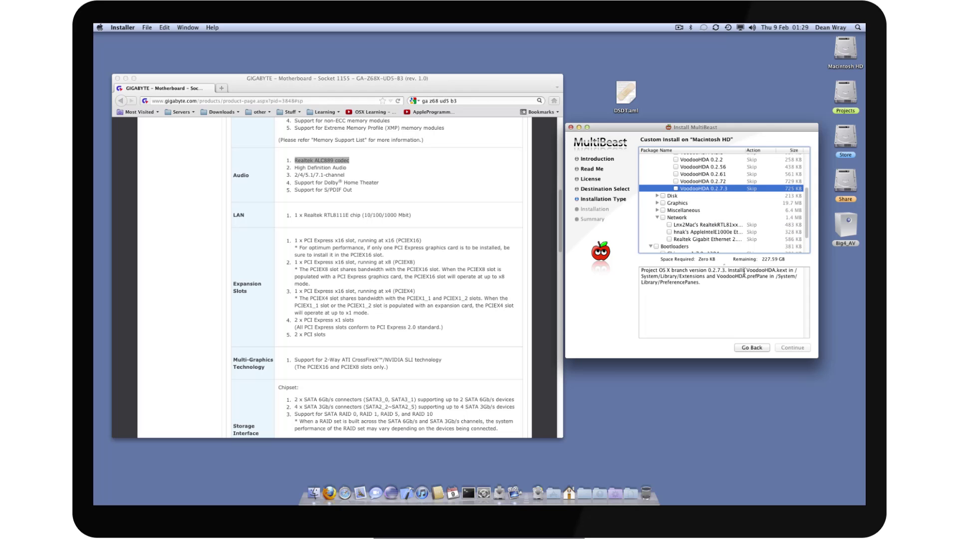
- Highlight VoodooHDA.kext and VoodooHDA.prefPane in the VoodooHDA 0.2.7.3 description
drag(746, 270, 787, 271)
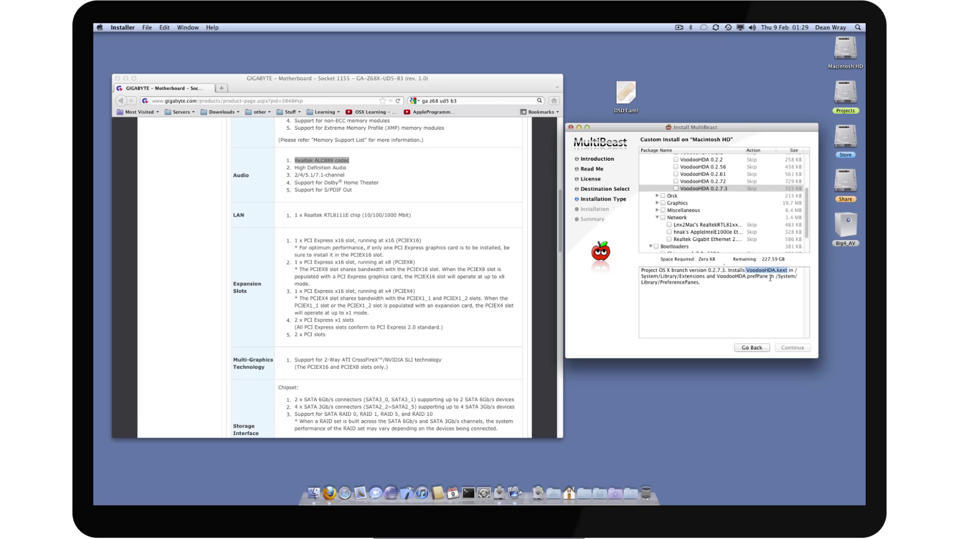
drag(769, 276, 718, 276)
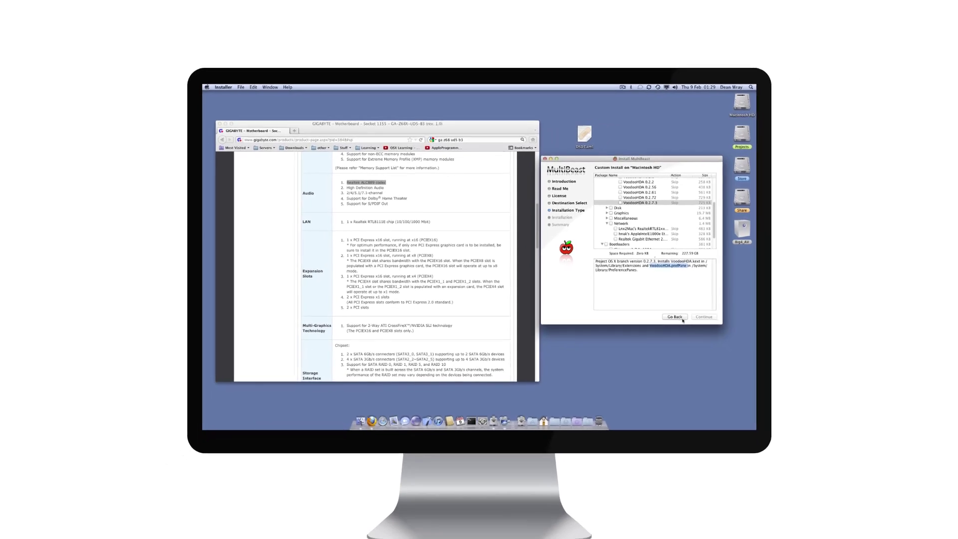
scroll(446, 281, up, 5)
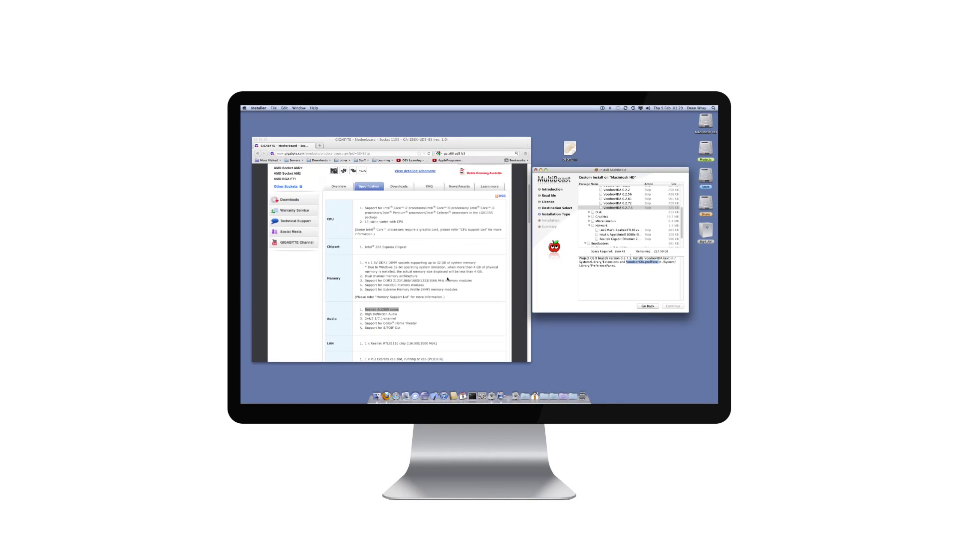